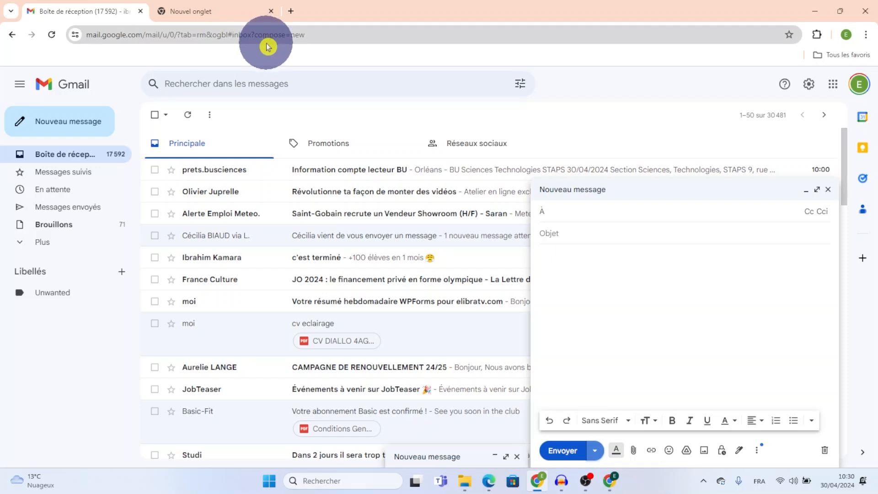
Step: Close the open empty draft and bring up the sign-up form for a new Google account for personal use via adding an account
{"action": "left_click", "coordinate": [829, 189]}
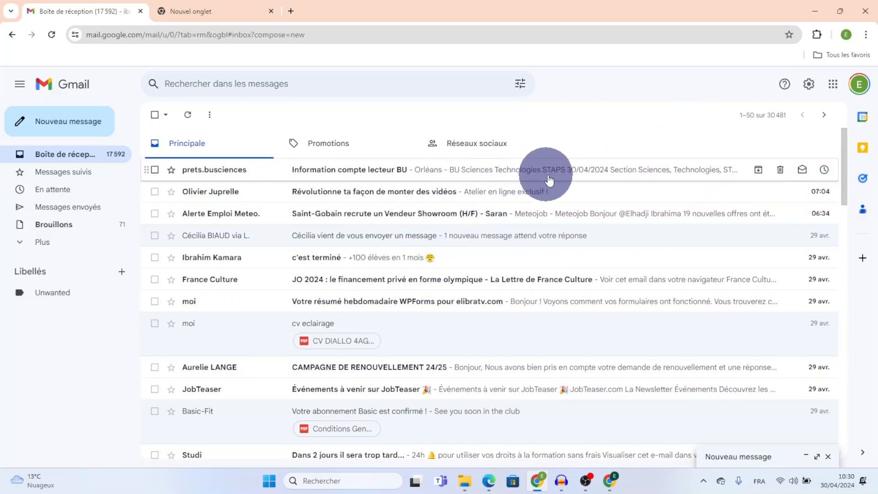
{"action": "left_click", "coordinate": [860, 84]}
{"action": "left_click", "coordinate": [747, 281]}
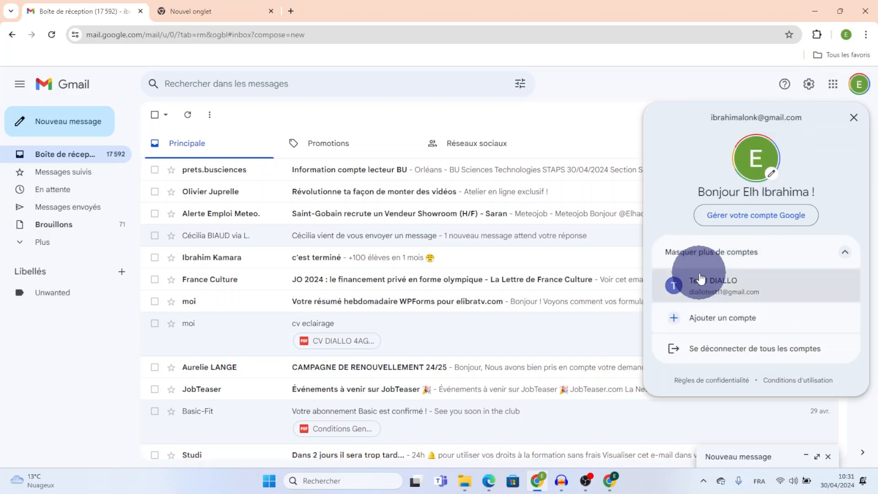
{"action": "left_click", "coordinate": [715, 323]}
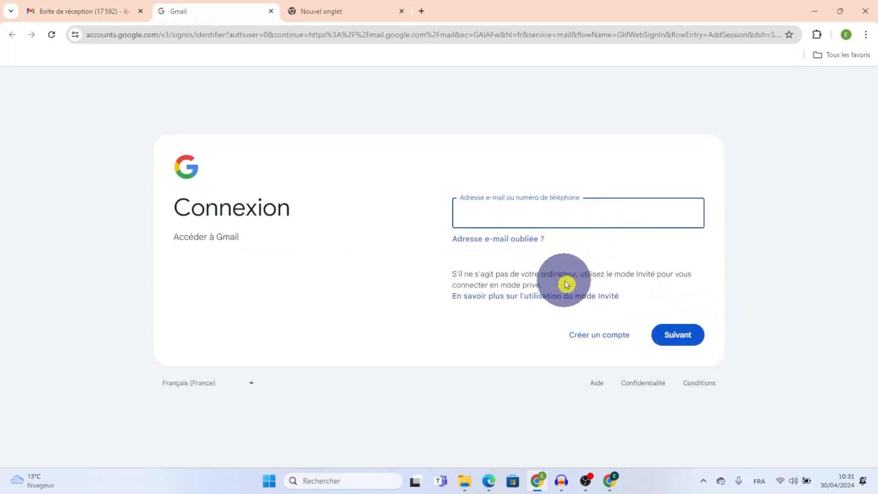
{"action": "left_click", "coordinate": [605, 338]}
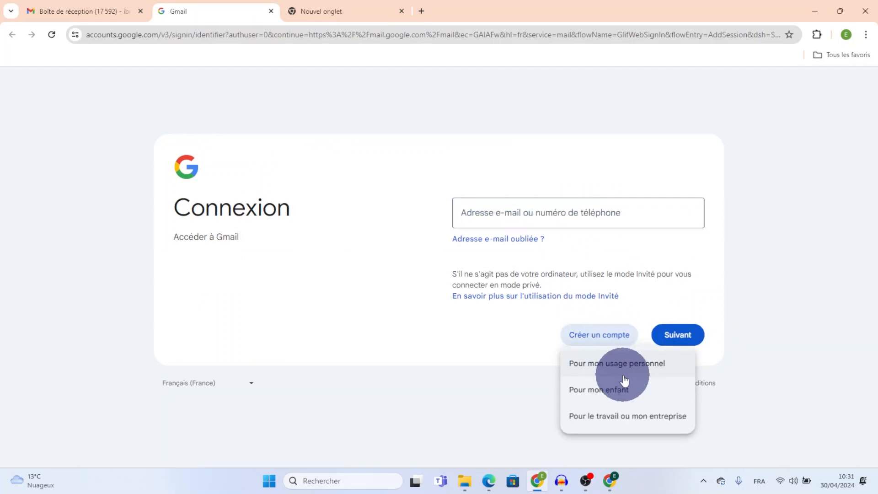
{"action": "left_click", "coordinate": [640, 368]}
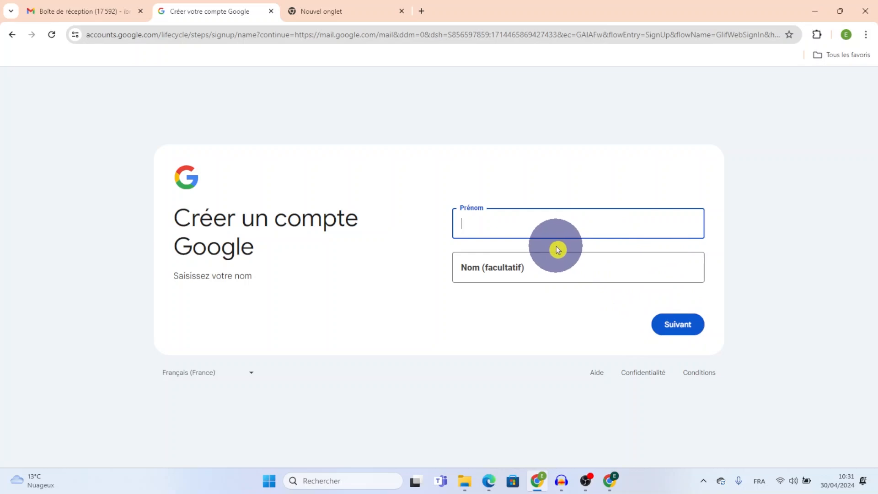
Step: Load gmail.com in the blank browser tab
{"action": "left_click", "coordinate": [346, 13]}
{"action": "left_click", "coordinate": [341, 32]}
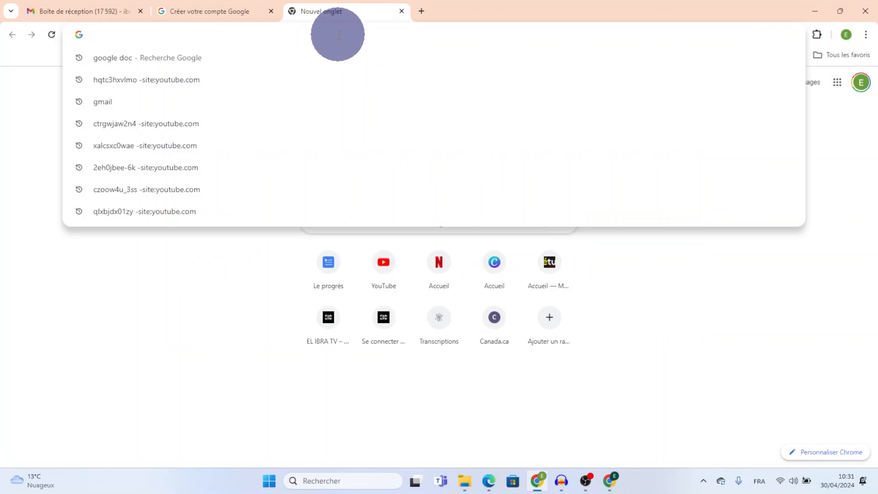
{"action": "type", "text": "gmail"}
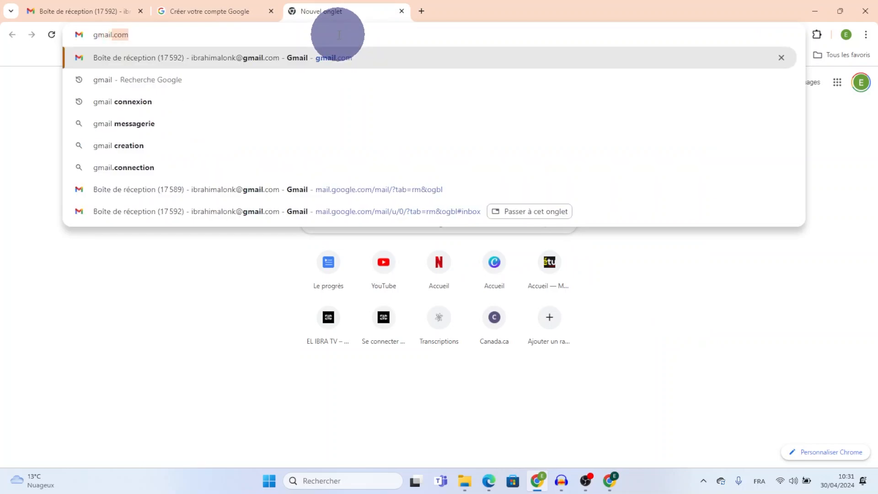
{"action": "key", "text": "Return"}
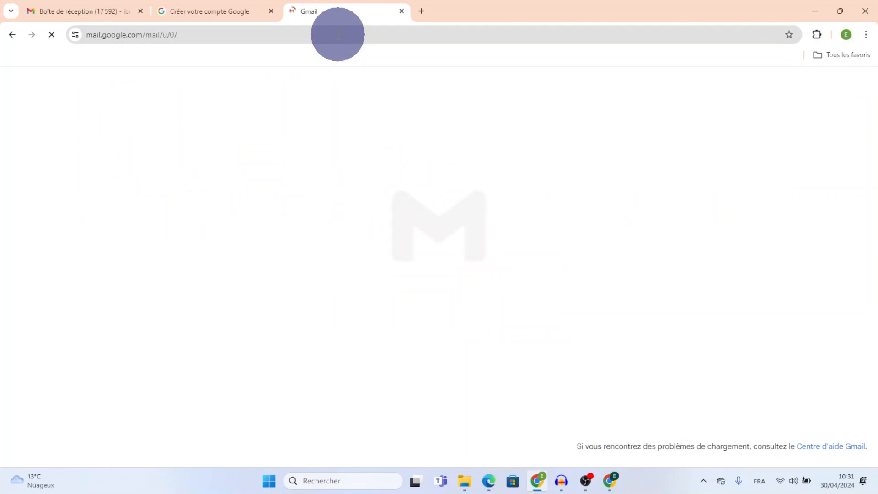
Step: Search Google for "gmail" in a new browser tab
{"action": "left_click", "coordinate": [428, 17]}
{"action": "left_click", "coordinate": [388, 32]}
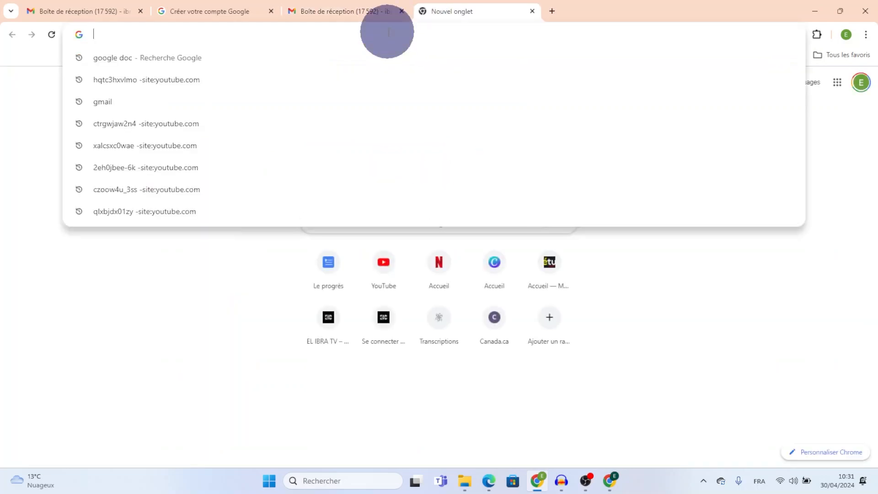
{"action": "type", "text": "gmail"}
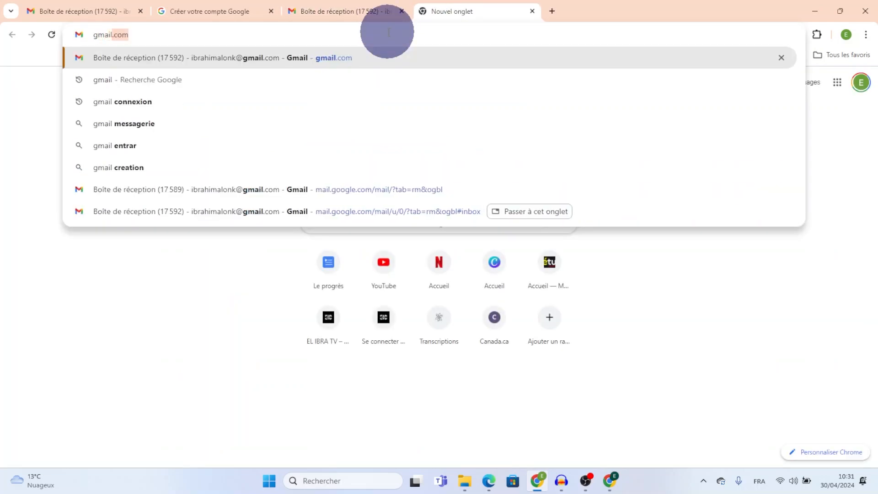
{"action": "type", "text": ".com"}
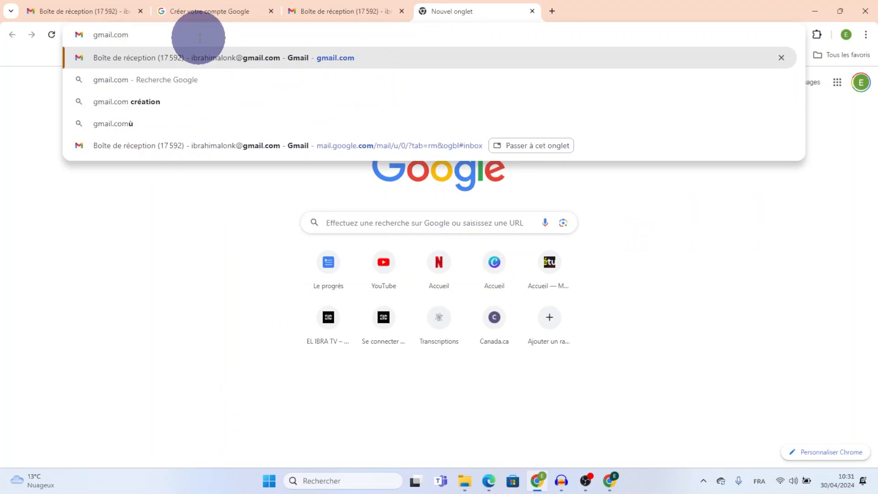
{"action": "key", "text": "BackSpace"}
{"action": "key", "text": "BackSpace"}
{"action": "key", "text": "BackSpace"}
{"action": "key", "text": "BackSpace"}
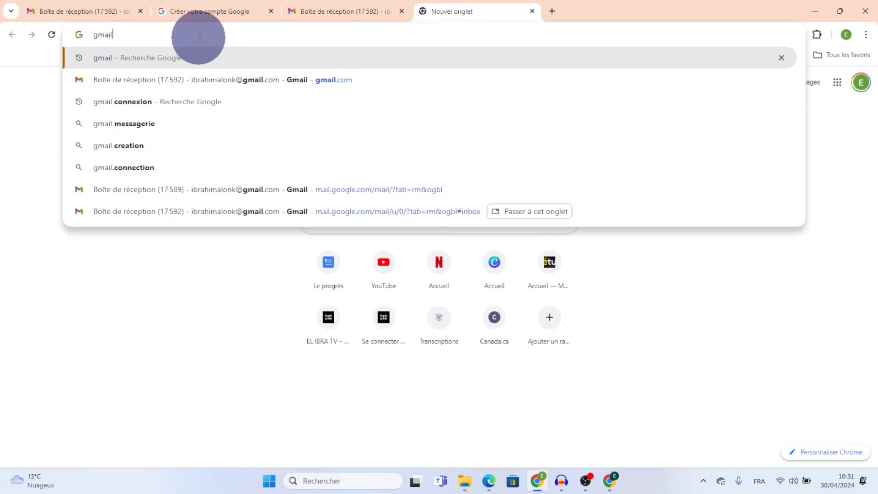
{"action": "key", "text": "Return"}
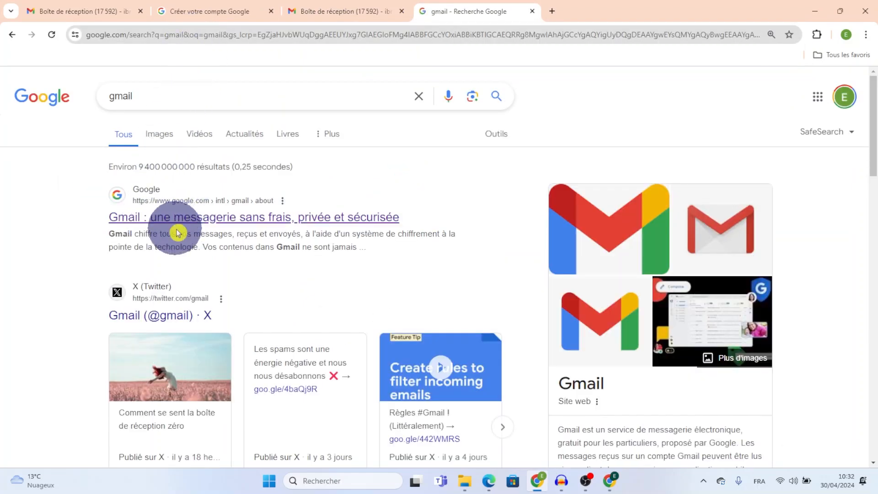
Step: Visit Google's Gmail page from the search results and start creating an account for personal use
{"action": "left_click", "coordinate": [185, 217]}
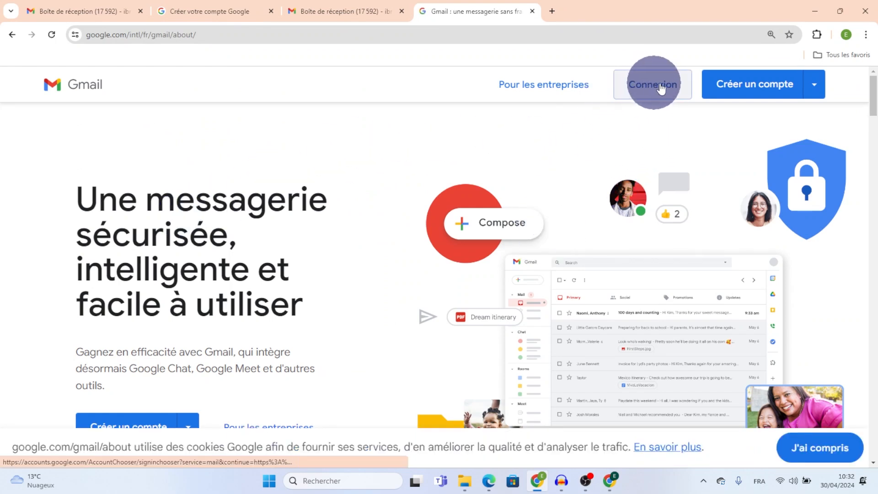
{"action": "left_click", "coordinate": [767, 88]}
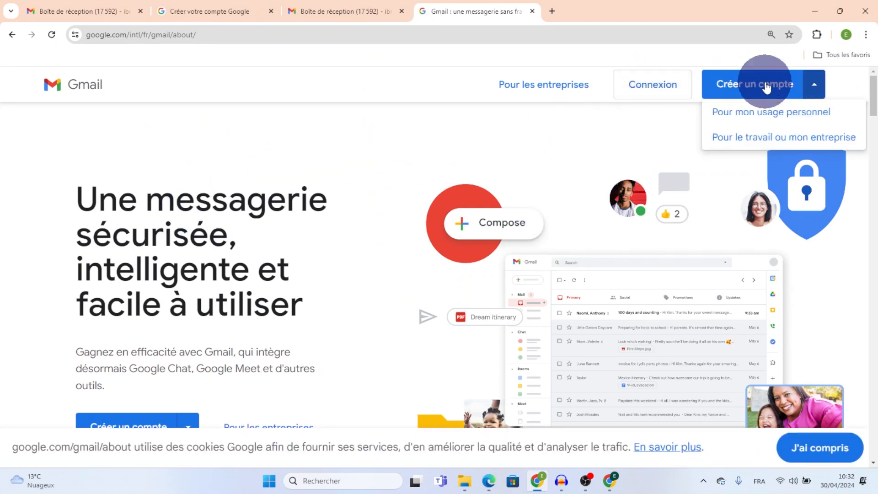
{"action": "left_click", "coordinate": [775, 113]}
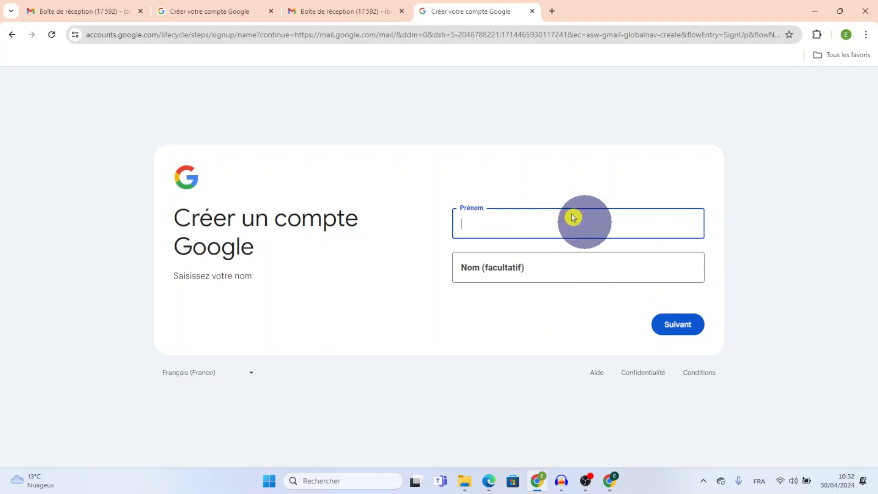
Step: Close the account sign-up tabs and the duplicate inbox tab, keeping only the original inbox
{"action": "left_click", "coordinate": [347, 14]}
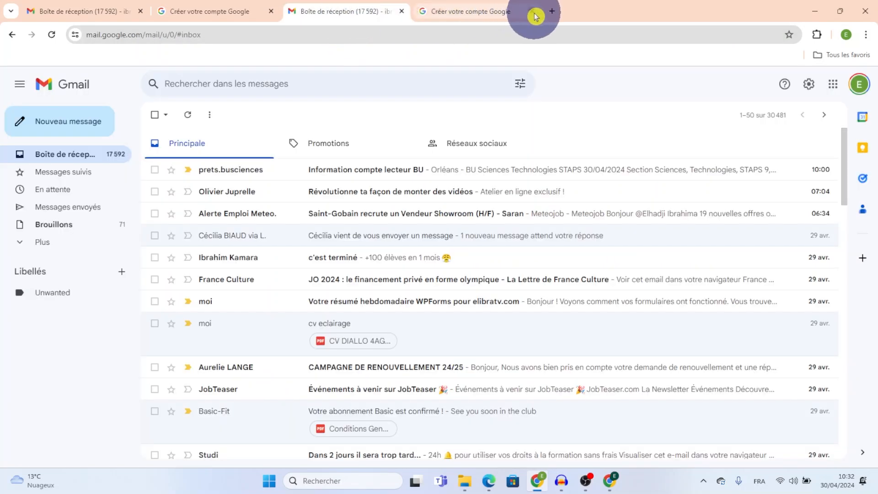
{"action": "left_click", "coordinate": [453, 11]}
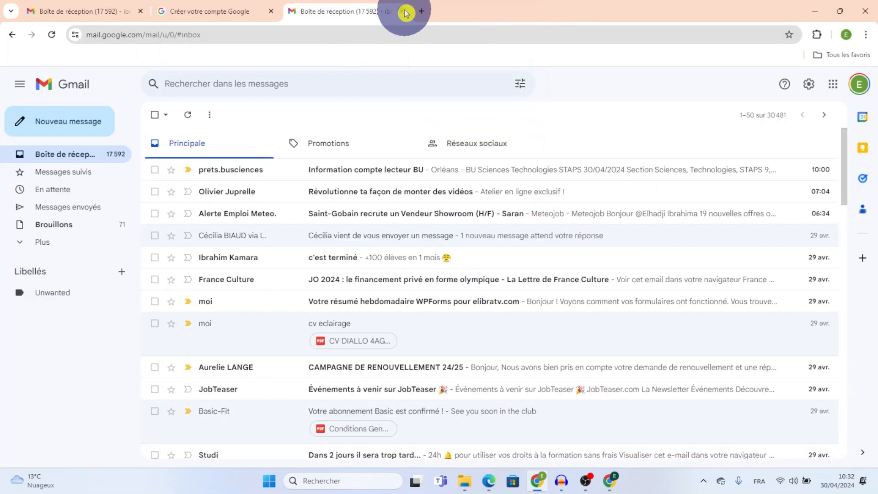
{"action": "left_click", "coordinate": [406, 13]}
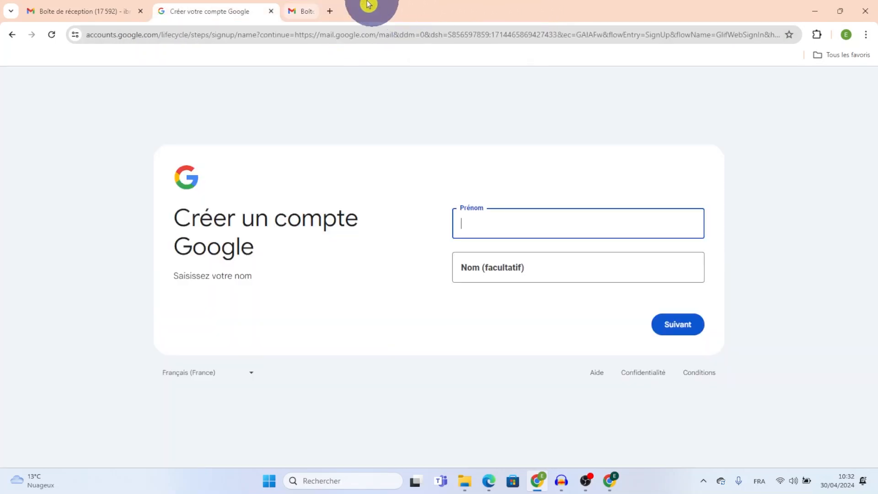
{"action": "left_click", "coordinate": [272, 14]}
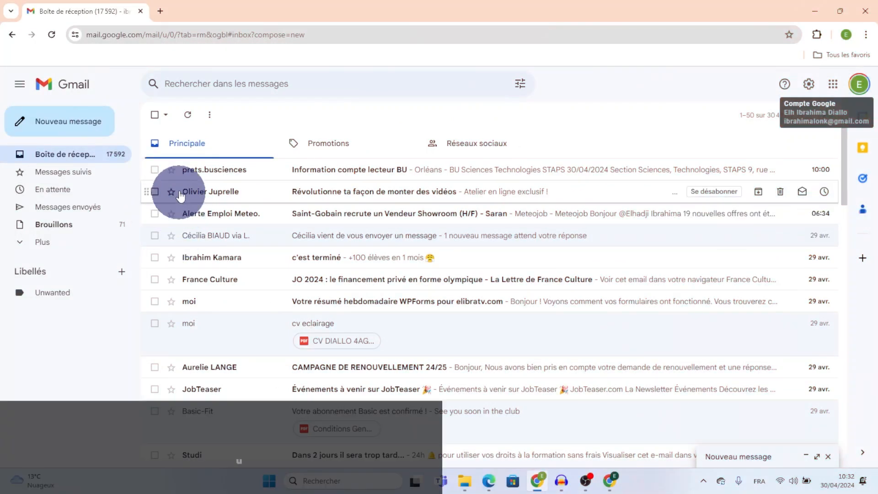
Step: Start a new message and expand its compose window to full screen
{"action": "left_click", "coordinate": [93, 115]}
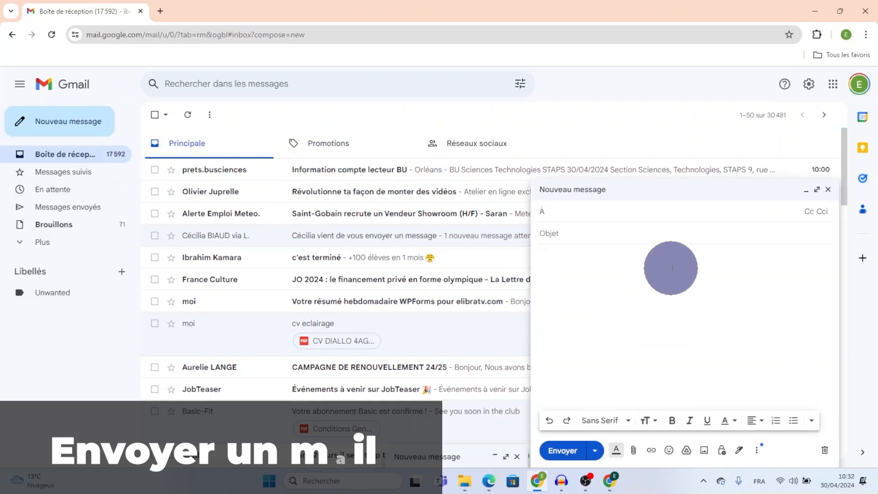
{"action": "left_click", "coordinate": [600, 212]}
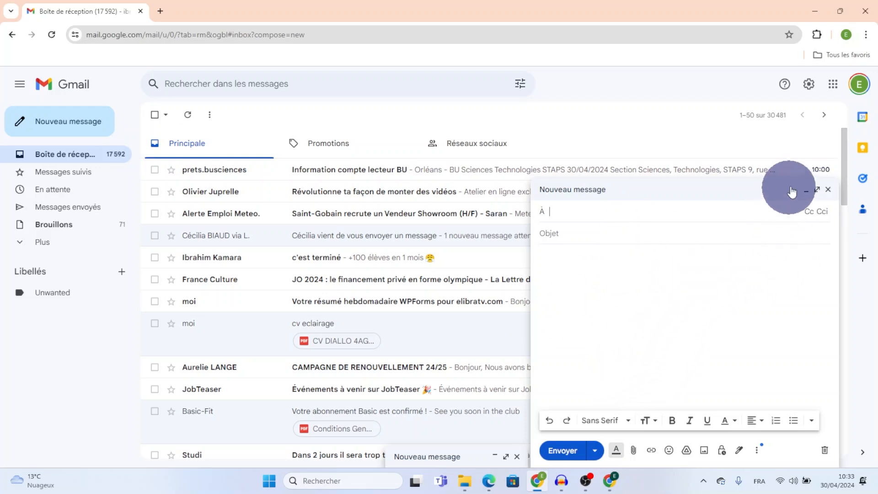
{"action": "left_click", "coordinate": [818, 190]}
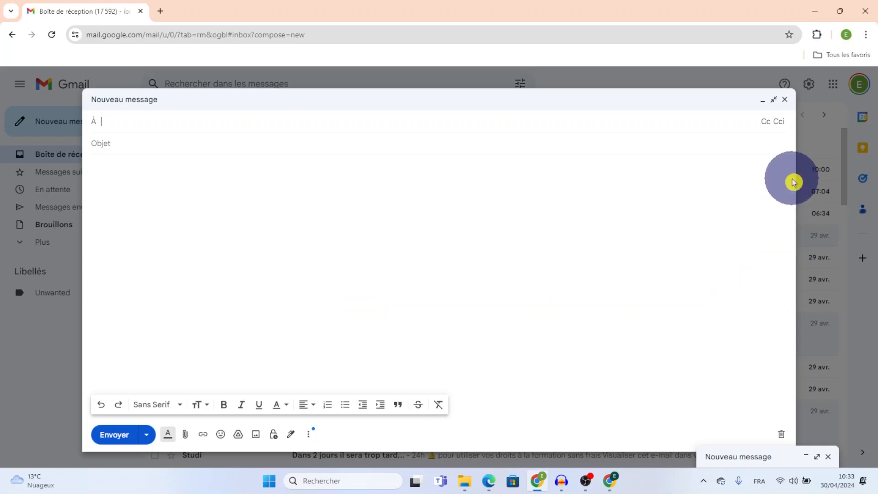
{"action": "left_click", "coordinate": [772, 101]}
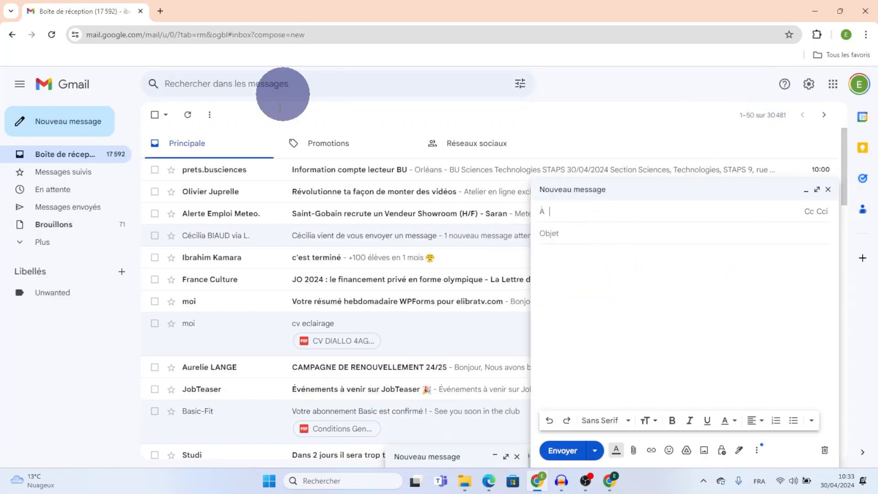
{"action": "scroll", "coordinate": [274, 247], "scroll_direction": "down", "scroll_amount": 3}
{"action": "scroll", "coordinate": [302, 224], "scroll_direction": "up", "scroll_amount": 3}
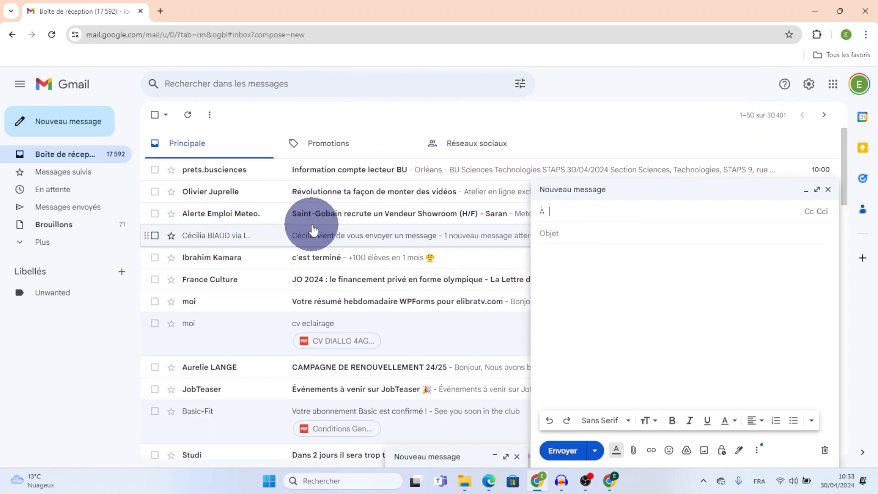
{"action": "left_click", "coordinate": [817, 190]}
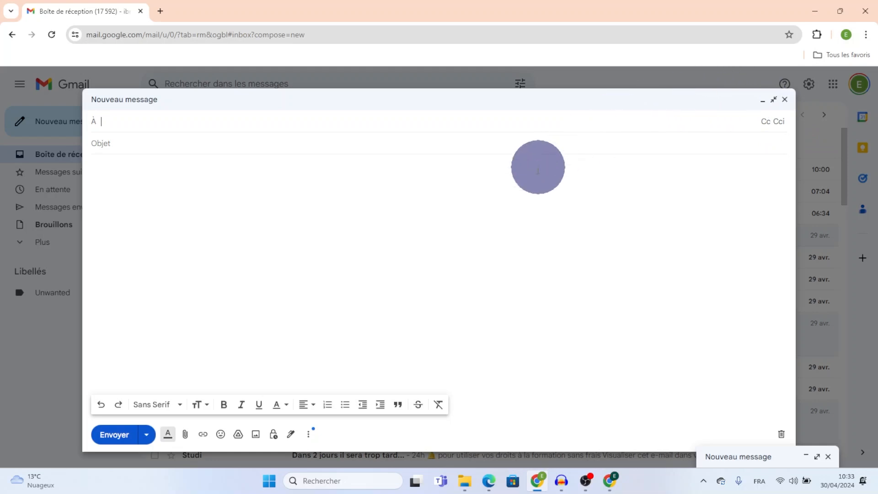
Step: Add the account owner's own contact as the message's main recipient from the suggestions for "i"
{"action": "left_click", "coordinate": [152, 126]}
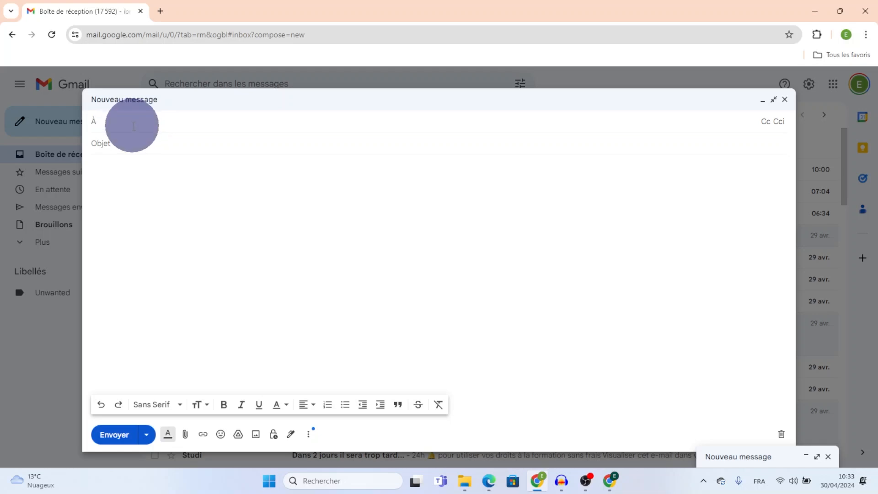
{"action": "type", "text": "i"}
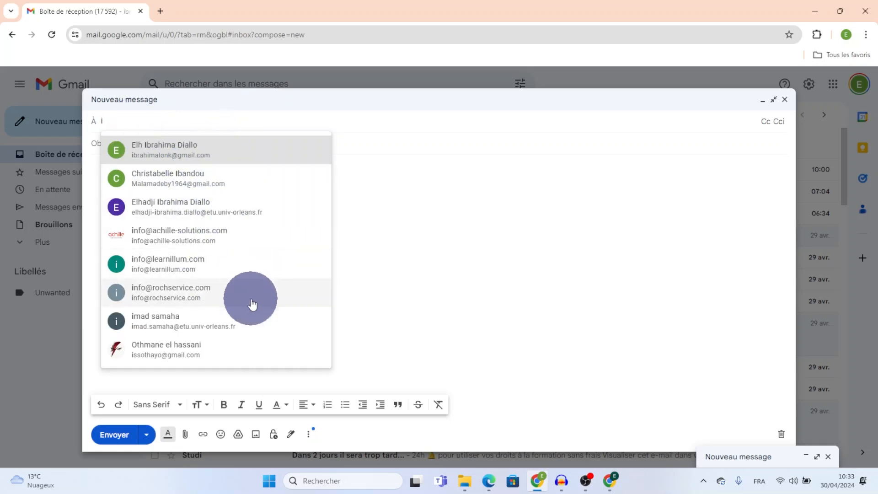
{"action": "left_click", "coordinate": [213, 154]}
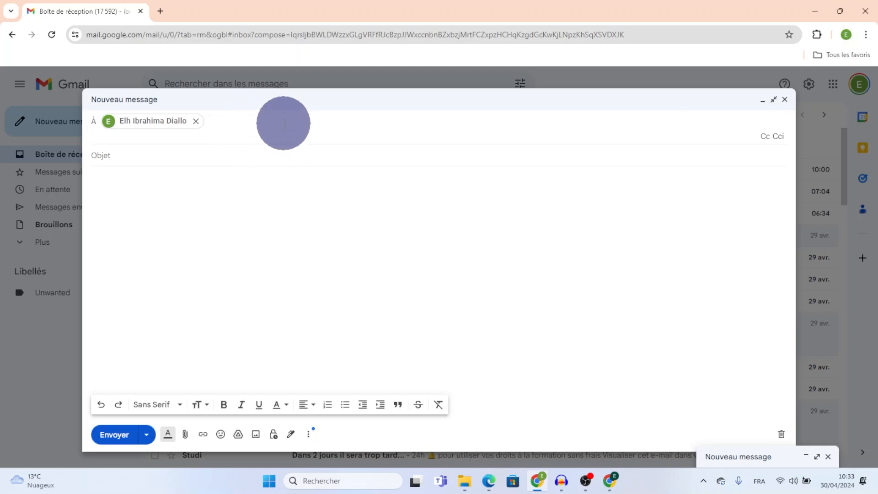
Step: Add a second main recipient from the suggestions for "e" and remove that contact again
{"action": "type", "text": "e"}
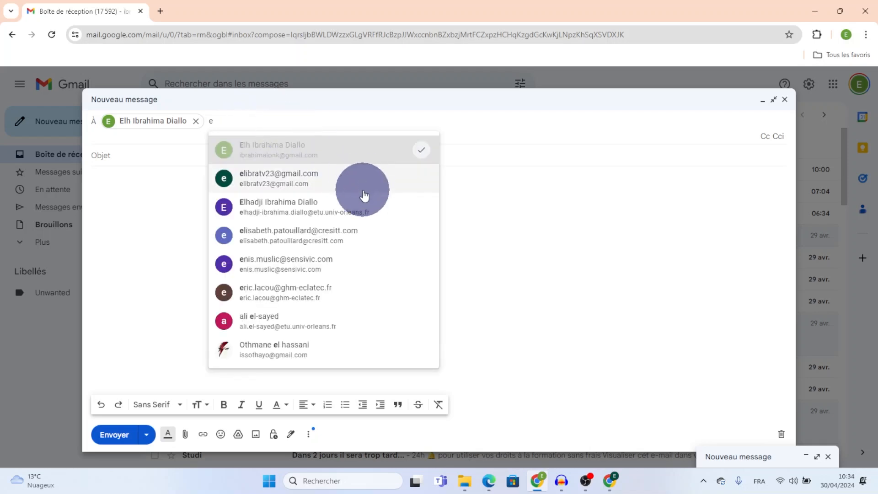
{"action": "left_click", "coordinate": [274, 185]}
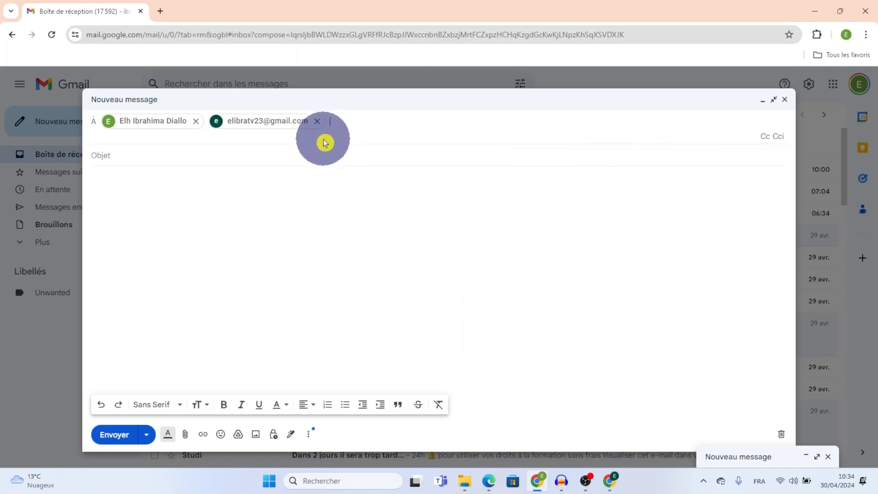
{"action": "left_click", "coordinate": [317, 121]}
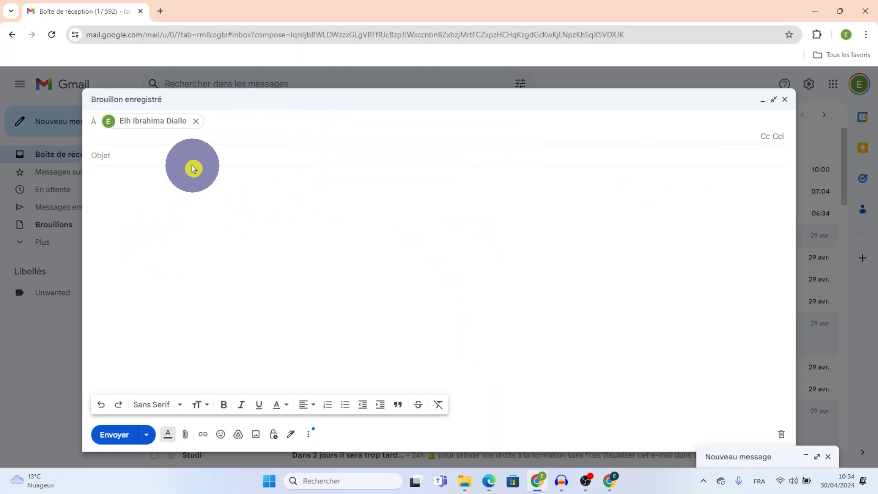
Step: Add a carbon-copy (Cc) recipient to the message from the second suggestion for "e"
{"action": "mouse_move", "coordinate": [150, 119]}
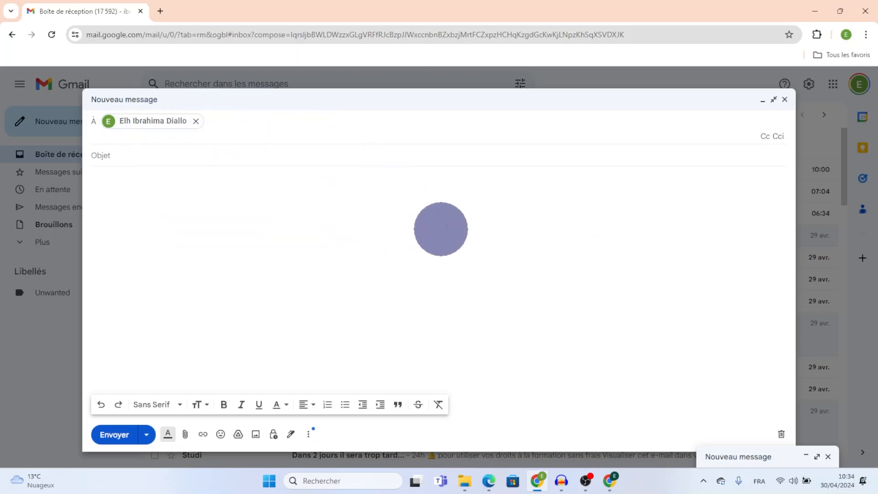
{"action": "left_click", "coordinate": [765, 137]}
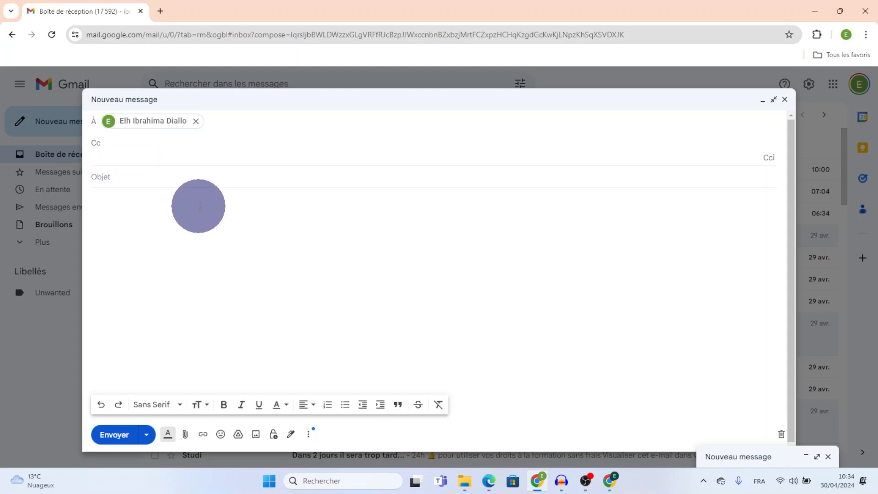
{"action": "type", "text": "e"}
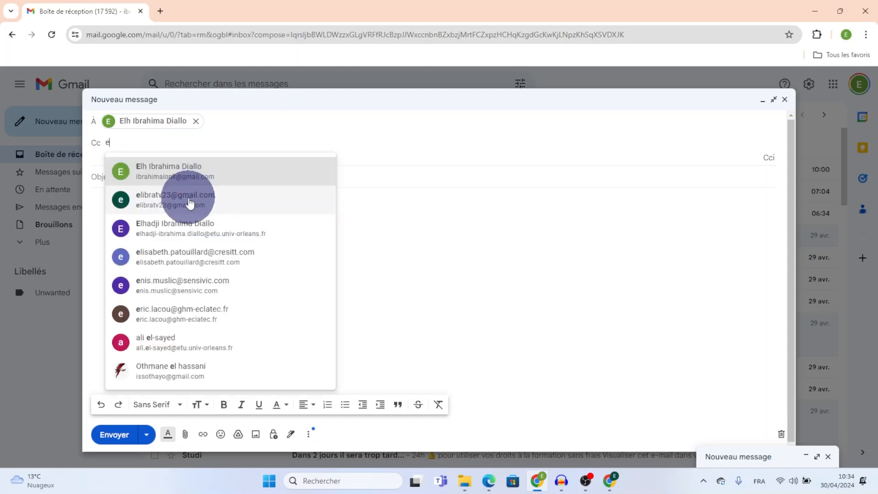
{"action": "left_click", "coordinate": [190, 200]}
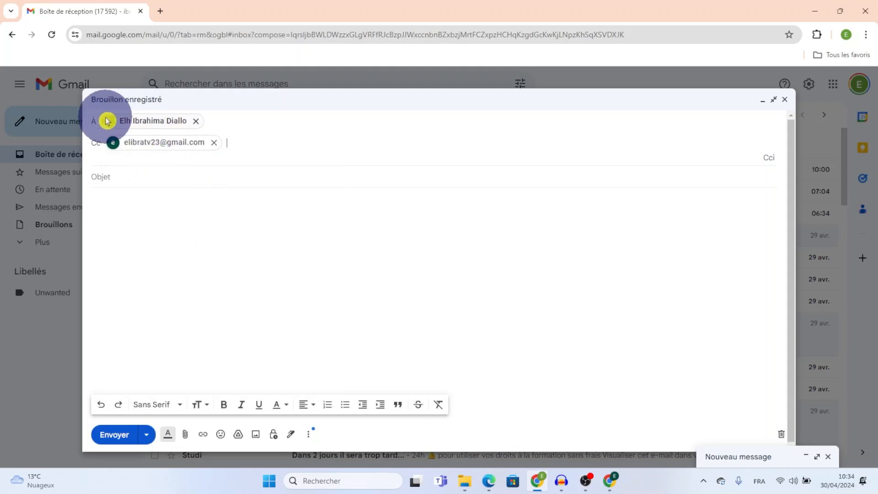
{"action": "mouse_move", "coordinate": [106, 121]}
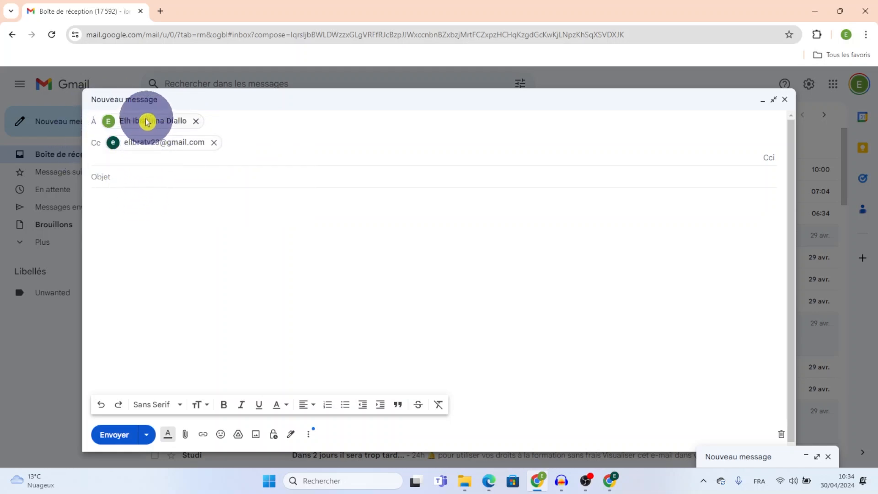
{"action": "mouse_move", "coordinate": [149, 122]}
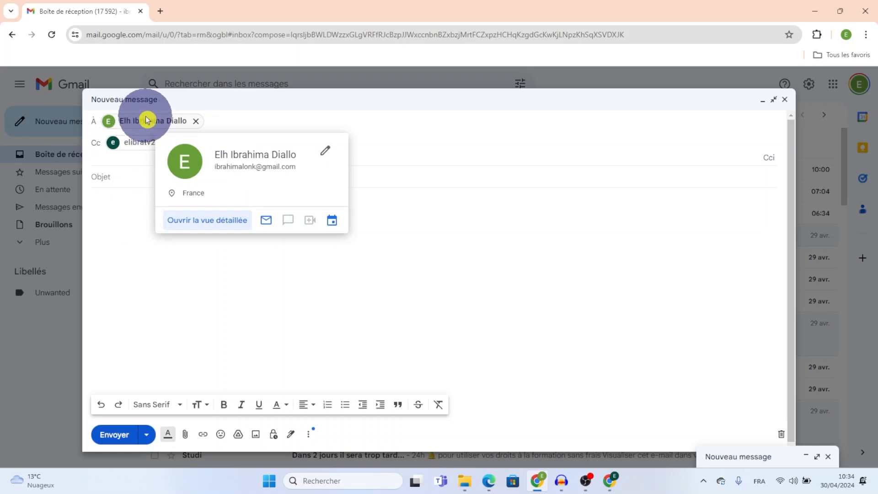
{"action": "left_click", "coordinate": [147, 148]}
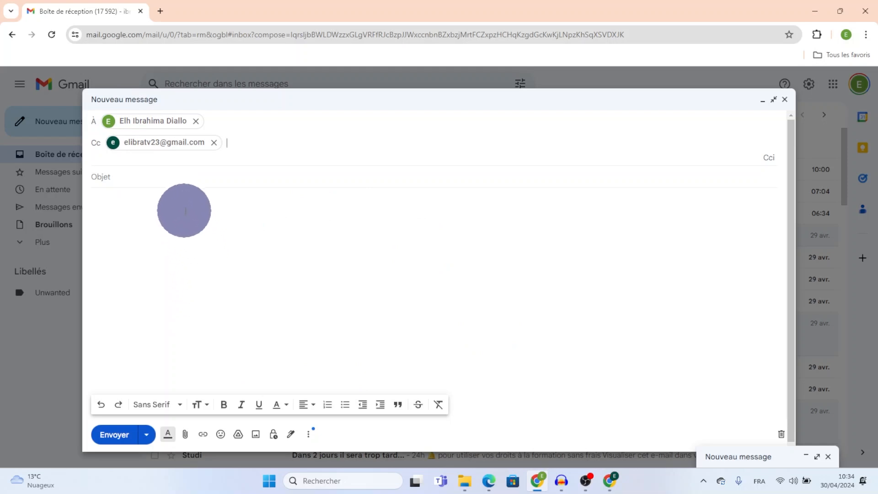
Step: Enter the subject "Recherche de stage" and write "Bonjour j'espere que vous allez bien ?" in the message body
{"action": "left_click", "coordinate": [183, 188]}
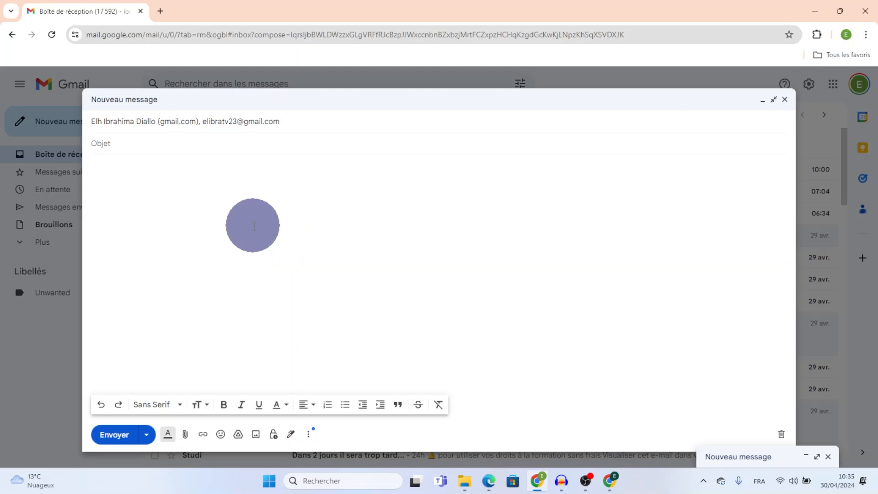
{"action": "left_click", "coordinate": [154, 156]}
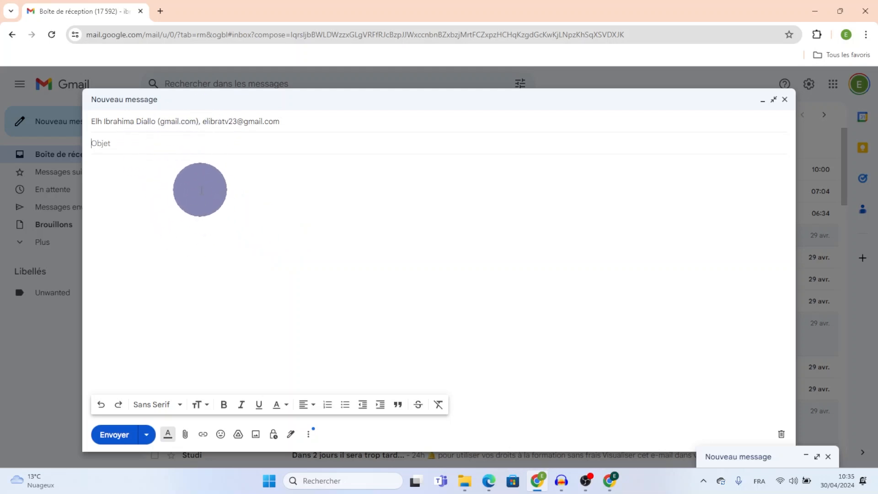
{"action": "left_click", "coordinate": [148, 151]}
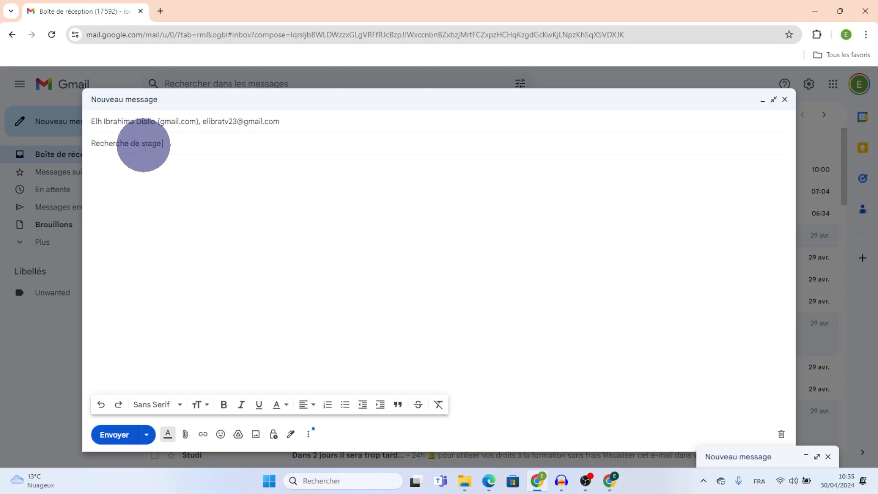
{"action": "left_click", "coordinate": [225, 212]}
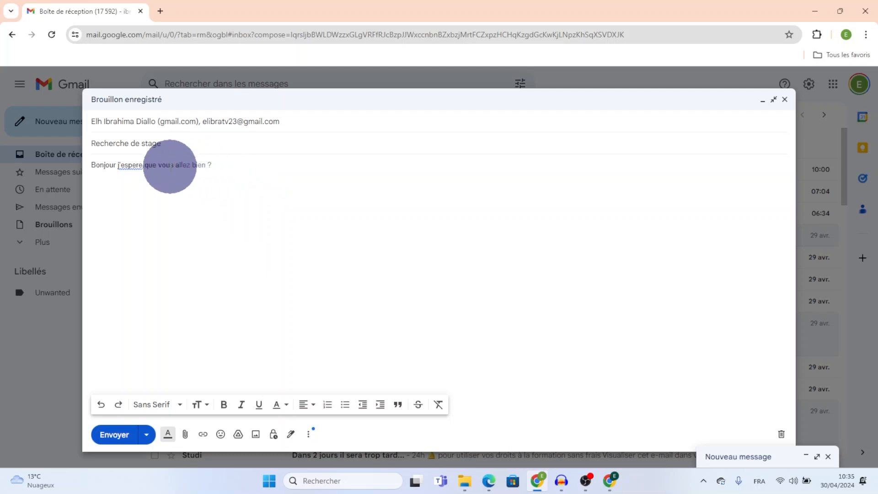
{"action": "key", "text": "Tab"}
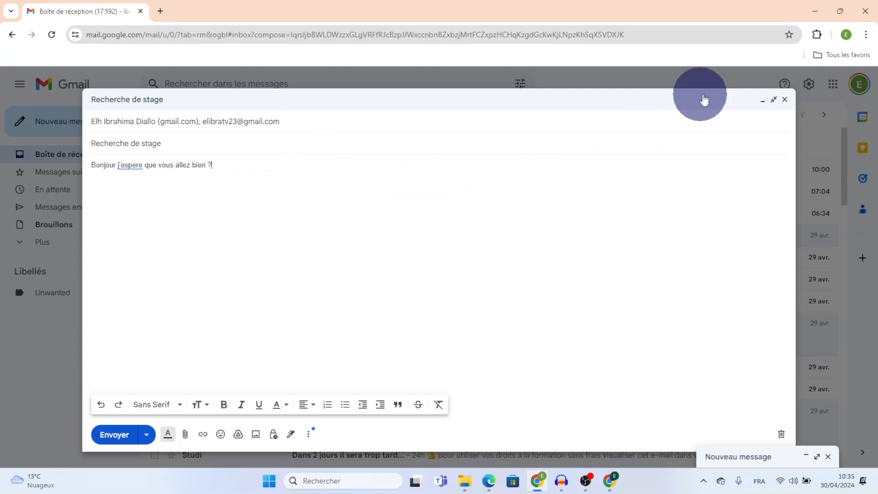
Step: Close the written draft and open another new message in the full-screen compose window
{"action": "left_click", "coordinate": [785, 99]}
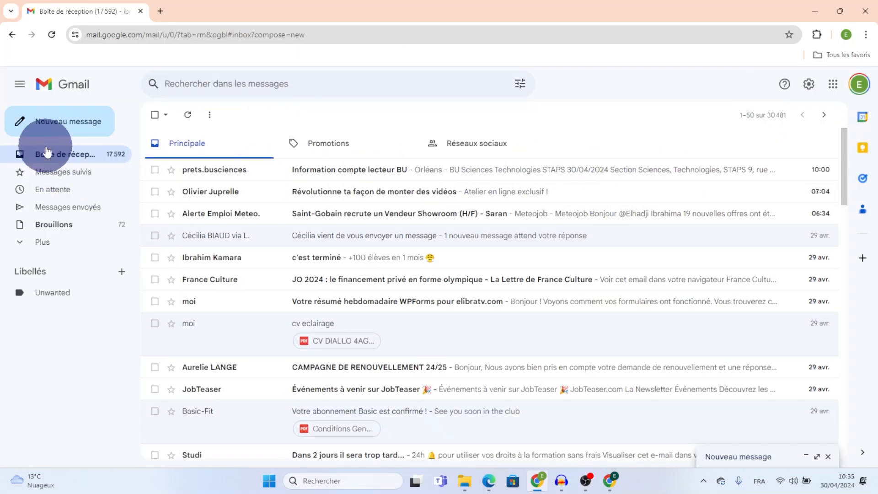
{"action": "left_click", "coordinate": [66, 128]}
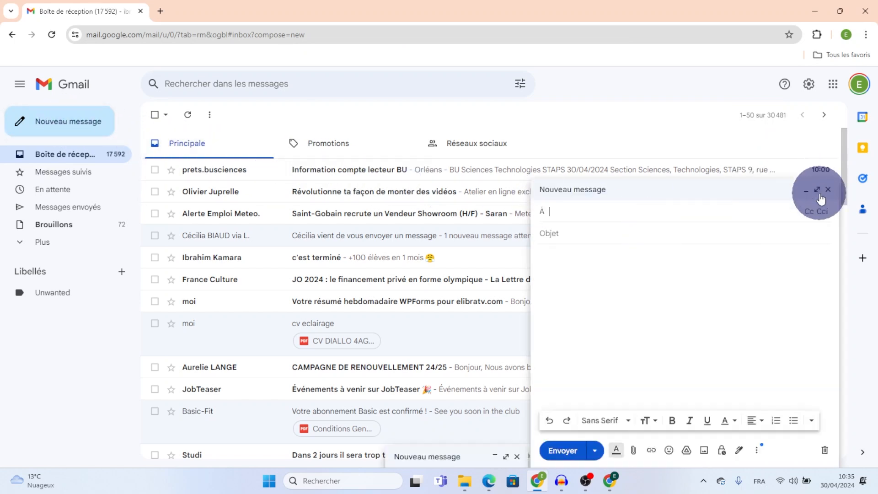
{"action": "left_click", "coordinate": [818, 190]}
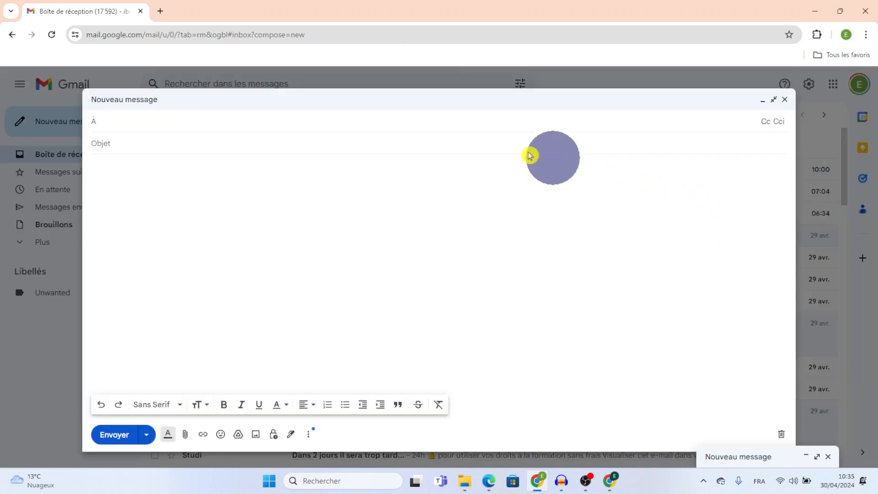
Step: Add the account owner's own contact as the new message's main recipient from the suggestions for "i"
{"action": "left_click", "coordinate": [160, 128]}
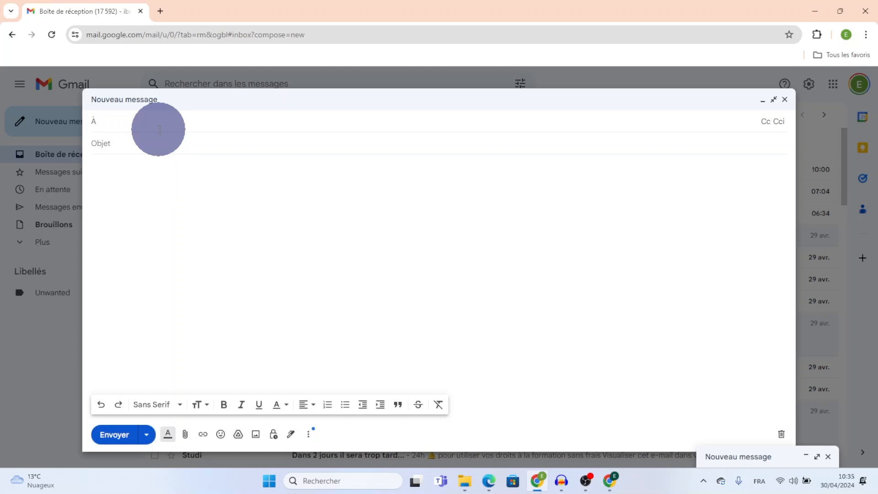
{"action": "type", "text": "i"}
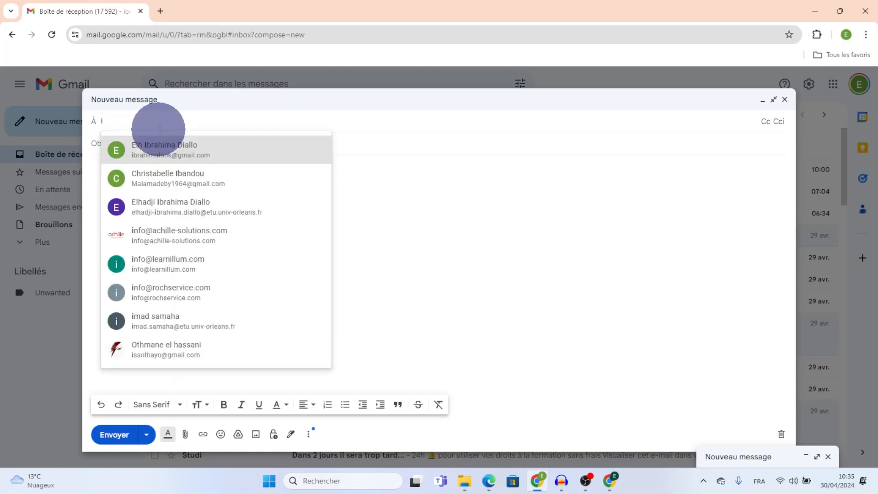
{"action": "left_click", "coordinate": [207, 156]}
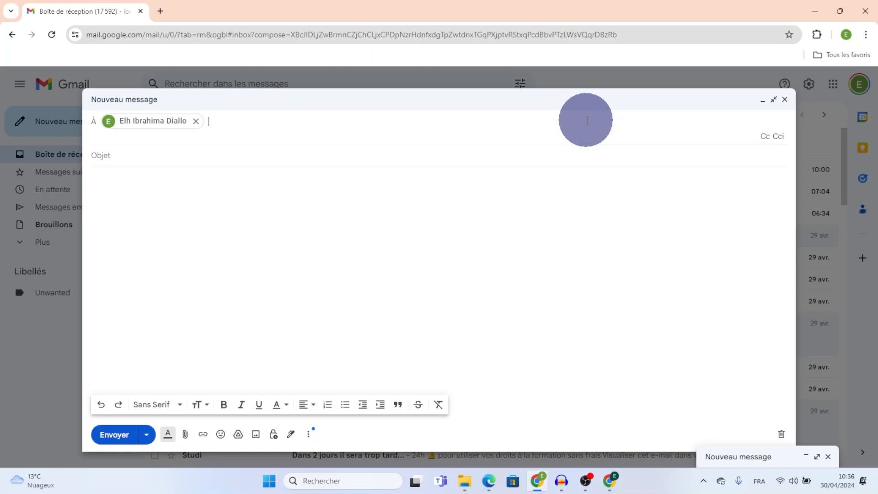
Step: Add two blind-copy (Cci) recipients, the second and third contacts suggested for "e"
{"action": "left_click", "coordinate": [782, 137]}
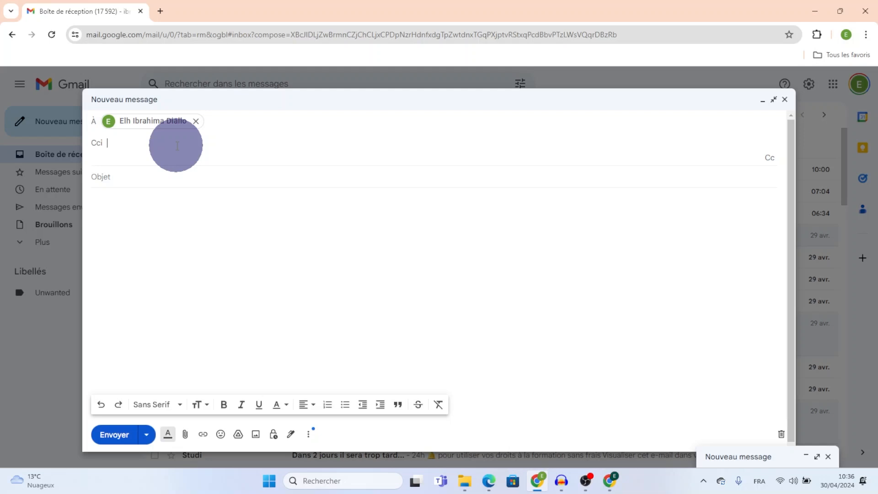
{"action": "type", "text": "e"}
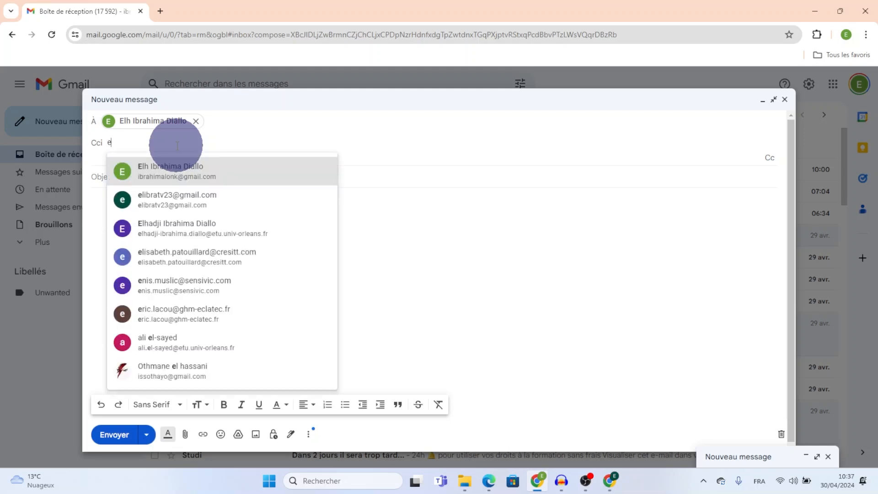
{"action": "left_click", "coordinate": [196, 200]}
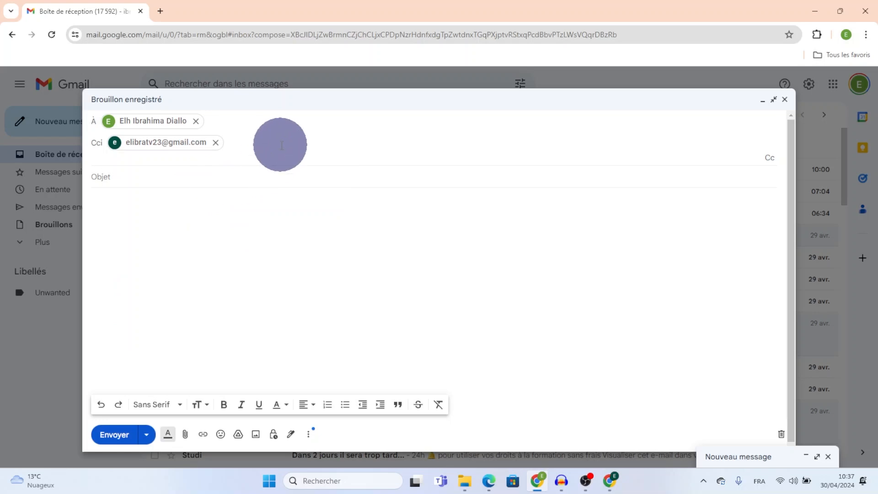
{"action": "type", "text": "e"}
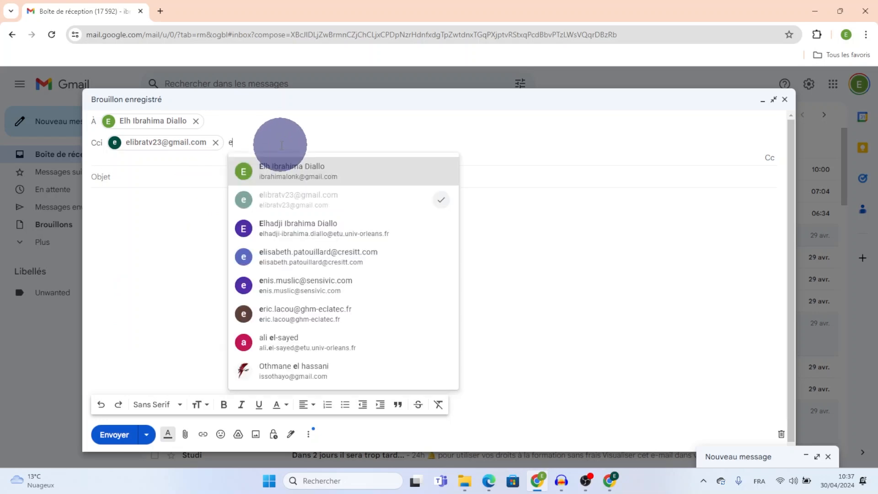
{"action": "left_click", "coordinate": [305, 238]}
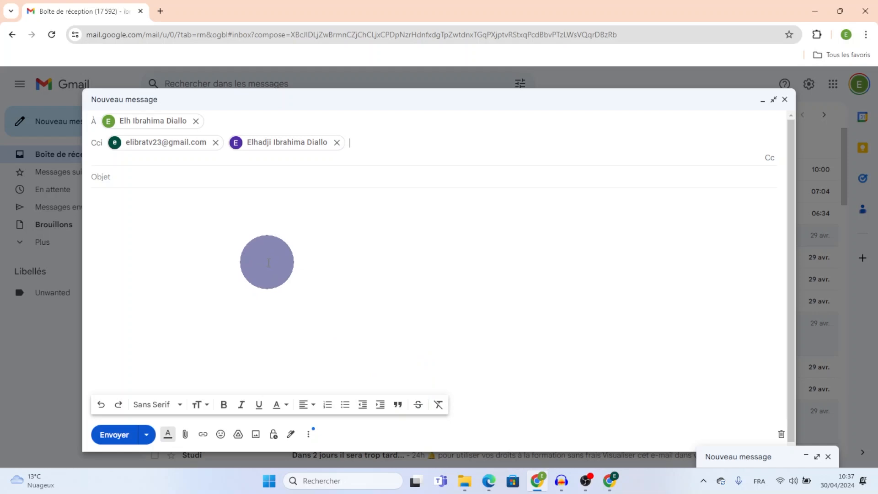
Step: Enter the subject "Recher" and write "Bonjou" in the message body
{"action": "left_click", "coordinate": [273, 242]}
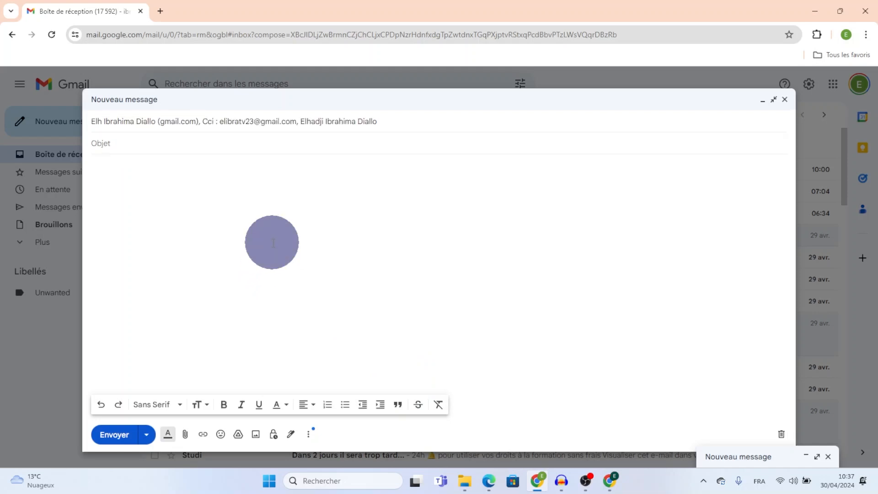
{"action": "left_click", "coordinate": [199, 148]}
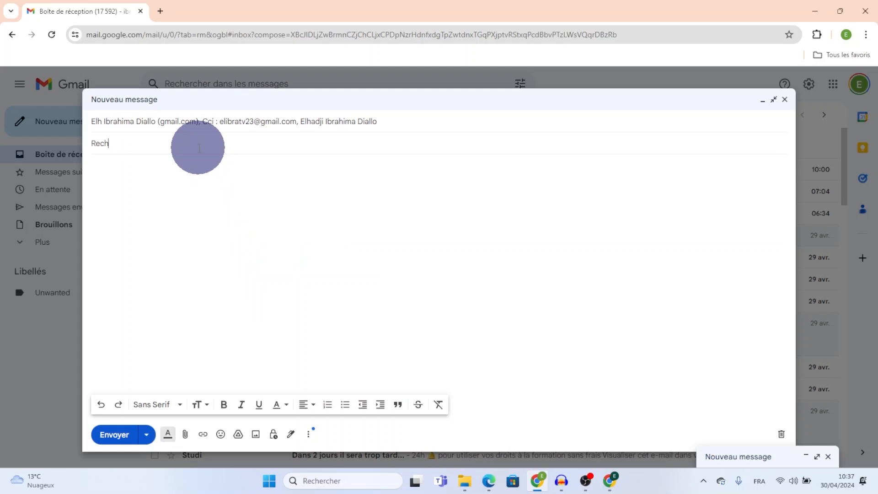
{"action": "left_click", "coordinate": [158, 225]}
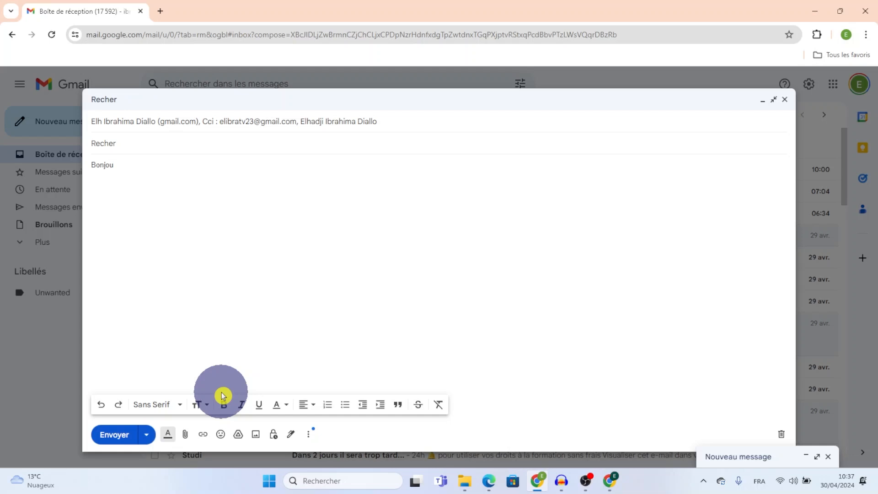
Step: Attach the "Eclairage public" CV PDF from the Téléchargements folder to the message
{"action": "left_click", "coordinate": [185, 433]}
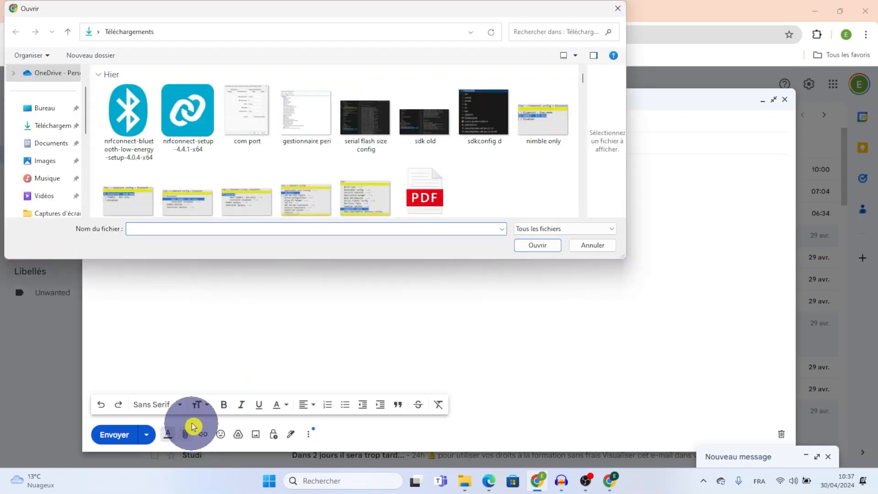
{"action": "scroll", "coordinate": [216, 212], "scroll_direction": "down", "scroll_amount": 1}
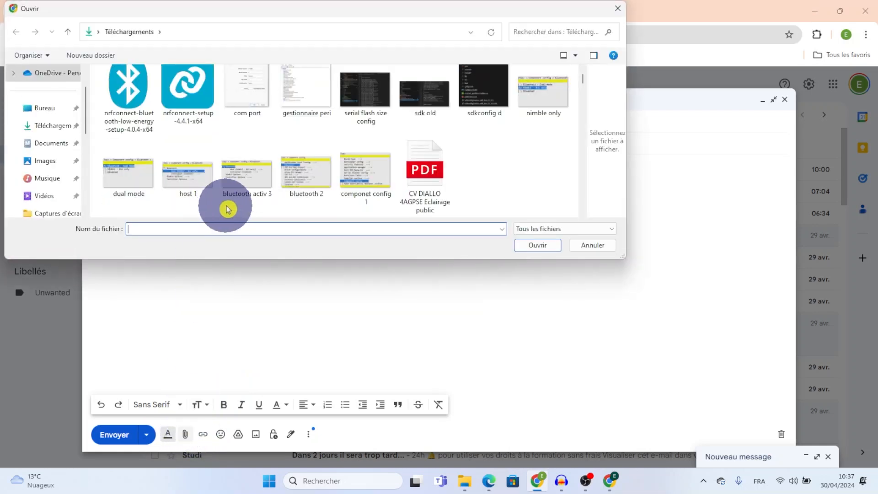
{"action": "left_click", "coordinate": [425, 176]}
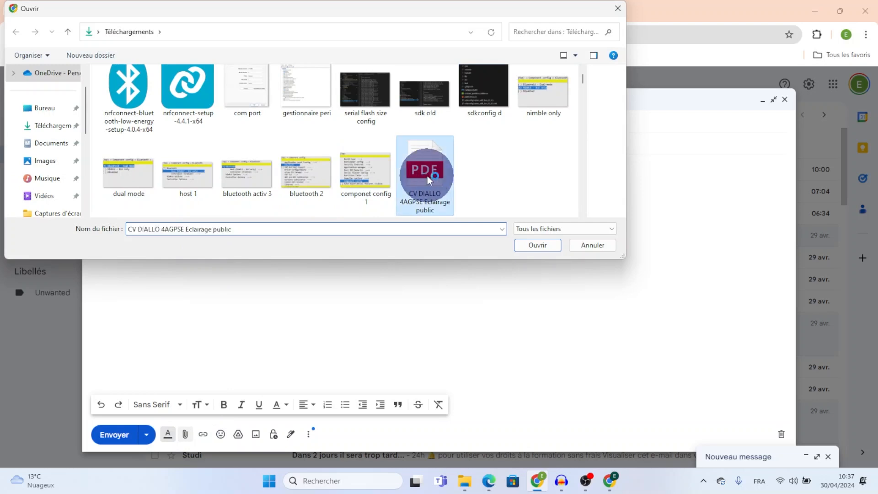
{"action": "left_click", "coordinate": [535, 244]}
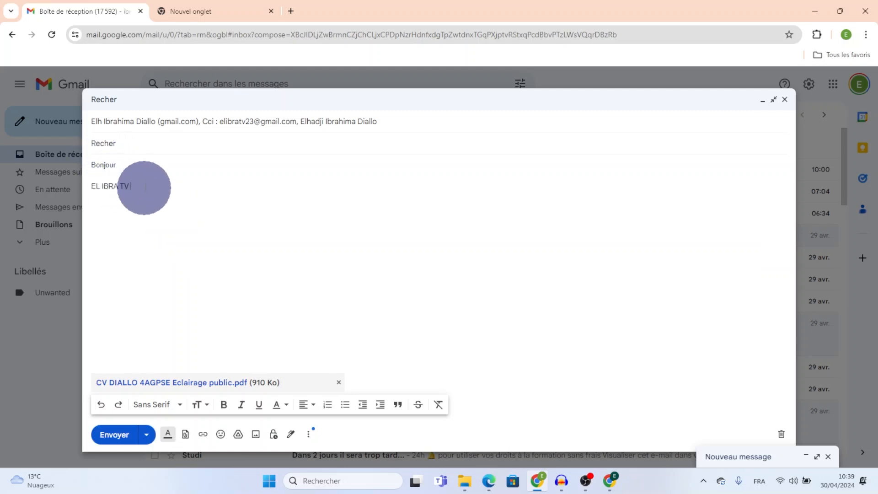
Step: Turn the "EL IBRA TV" text in the message body into a web link to elibratv.com, using the address copied from the other browser tab
{"action": "left_click_drag", "start_coordinate": [147, 190], "coordinate": [90, 191]}
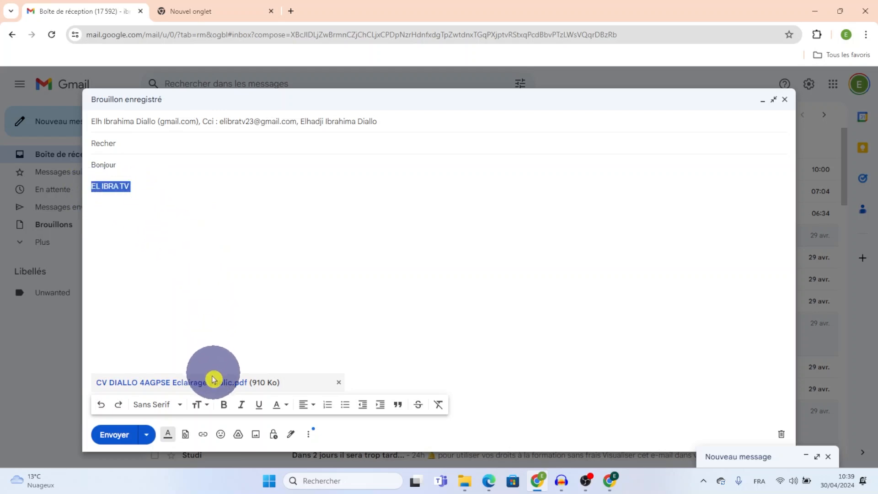
{"action": "left_click", "coordinate": [203, 436]}
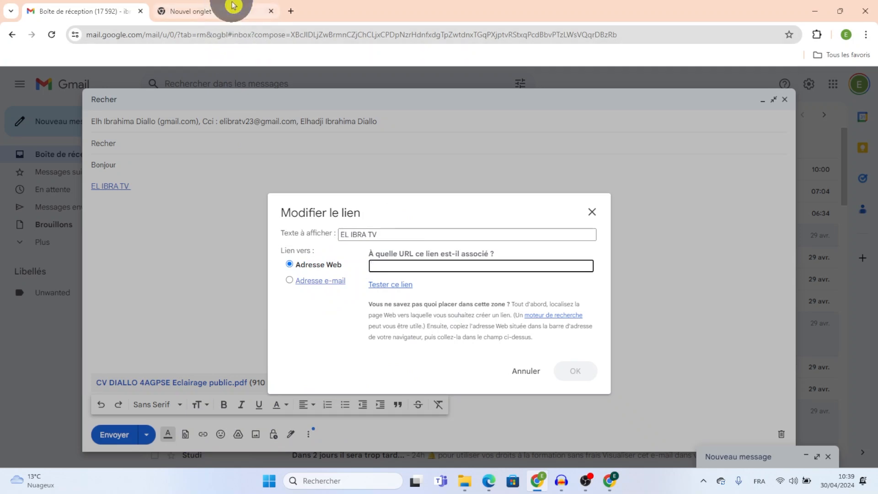
{"action": "left_click", "coordinate": [219, 11]}
{"action": "key", "text": "ctrl+c"}
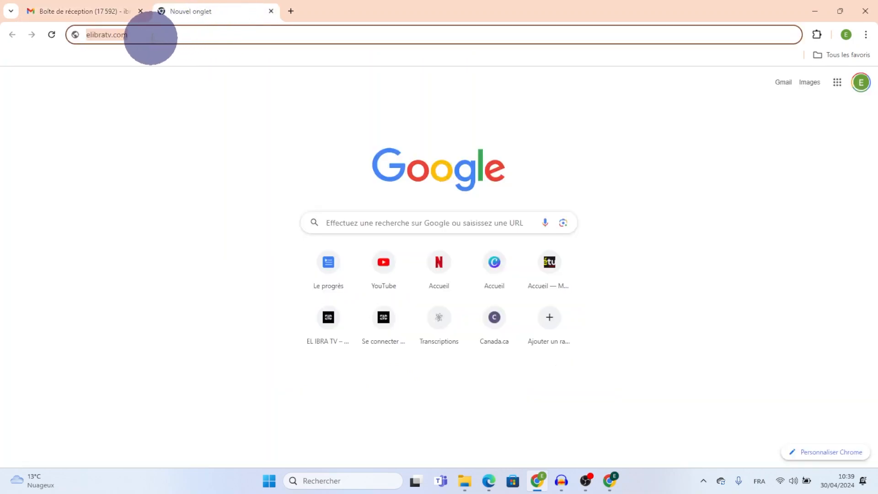
{"action": "left_click", "coordinate": [122, 12]}
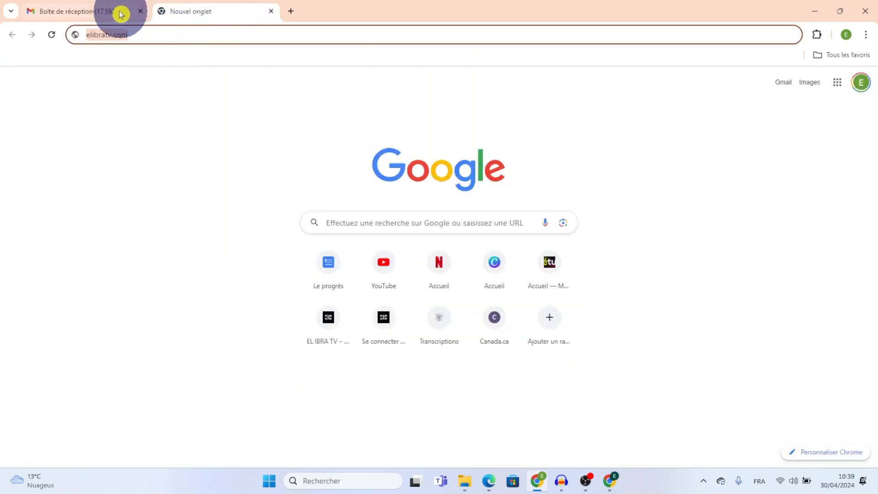
{"action": "left_click", "coordinate": [406, 264]}
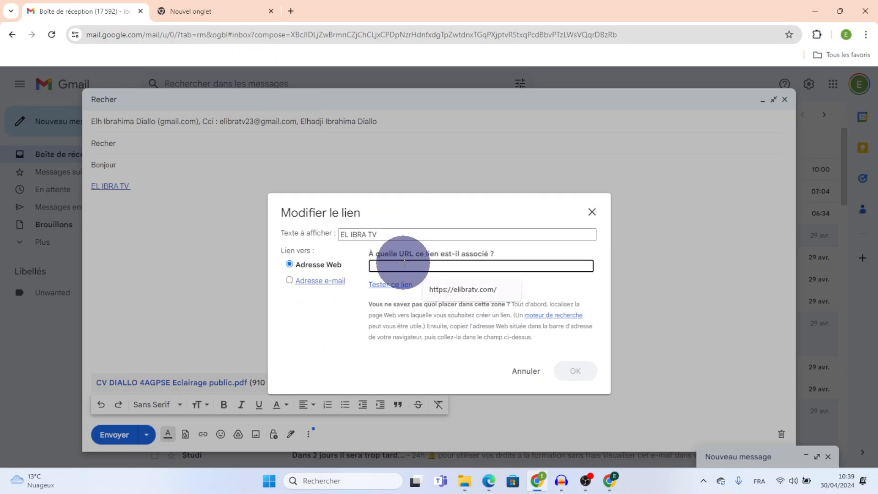
{"action": "key", "text": "ctrl+v"}
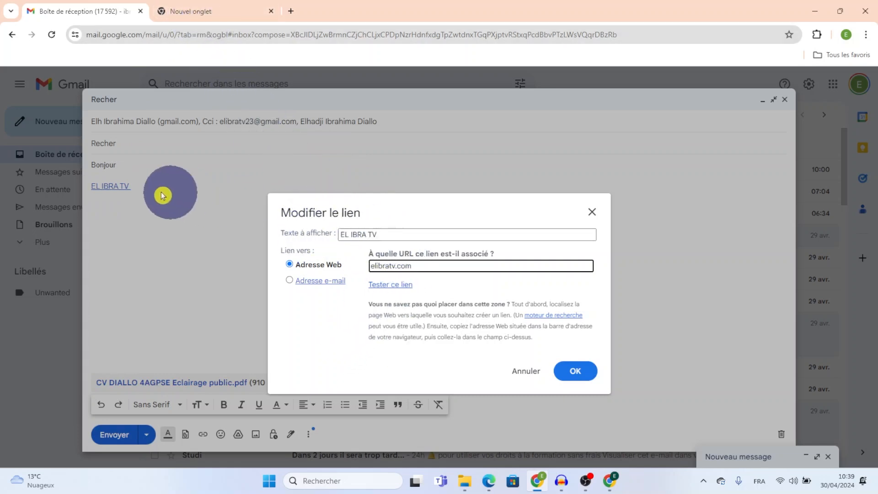
Step: Change the link's display text to "Mon site" and apply the link
{"action": "left_click", "coordinate": [393, 234]}
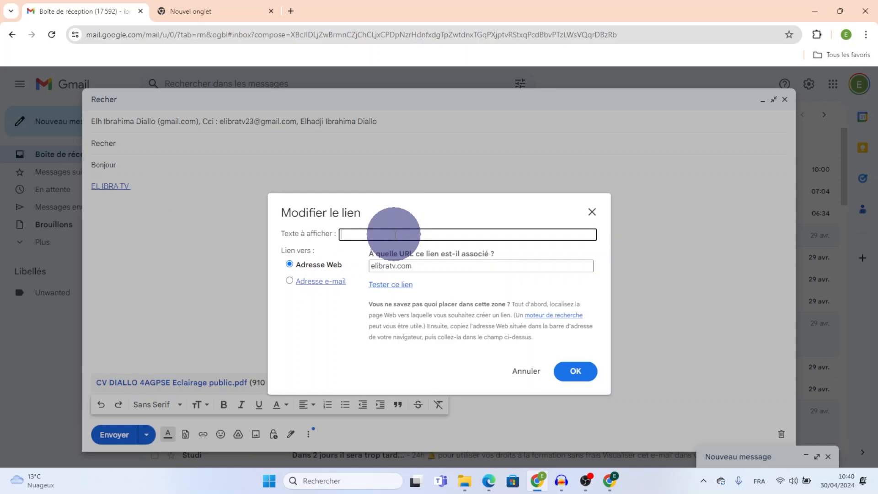
{"action": "type", "text": "Mon site"}
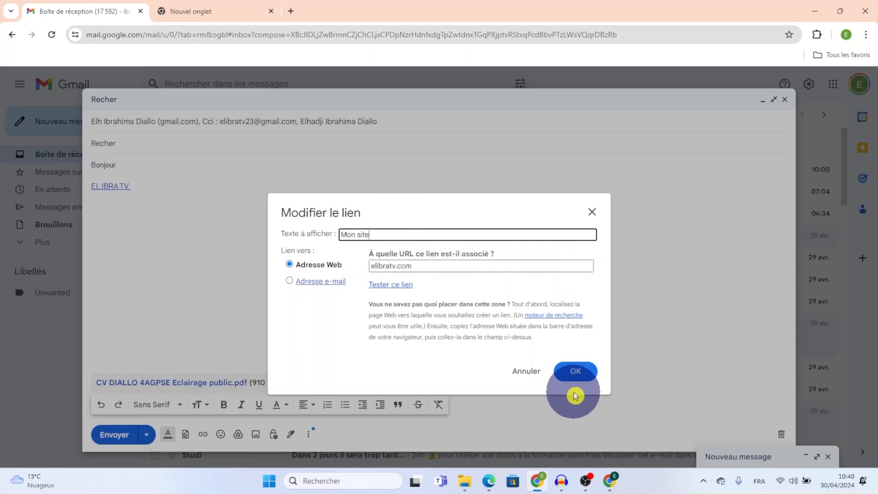
{"action": "left_click", "coordinate": [579, 372]}
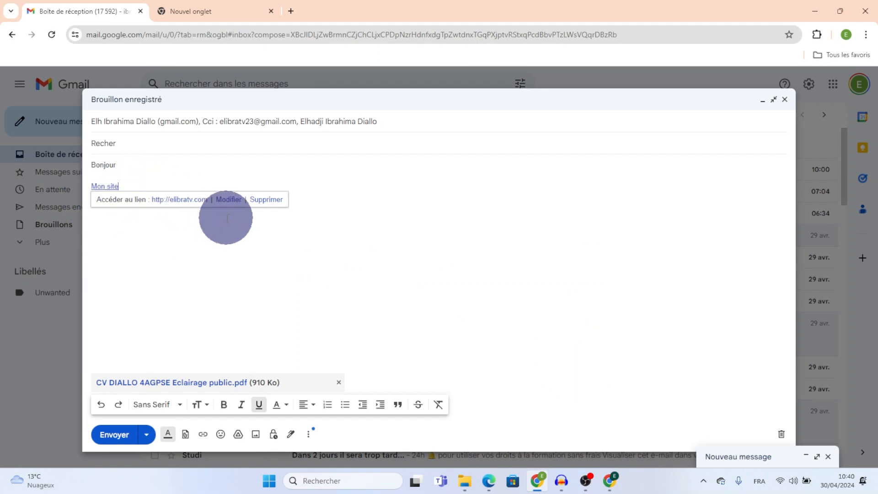
{"action": "left_click", "coordinate": [231, 202]}
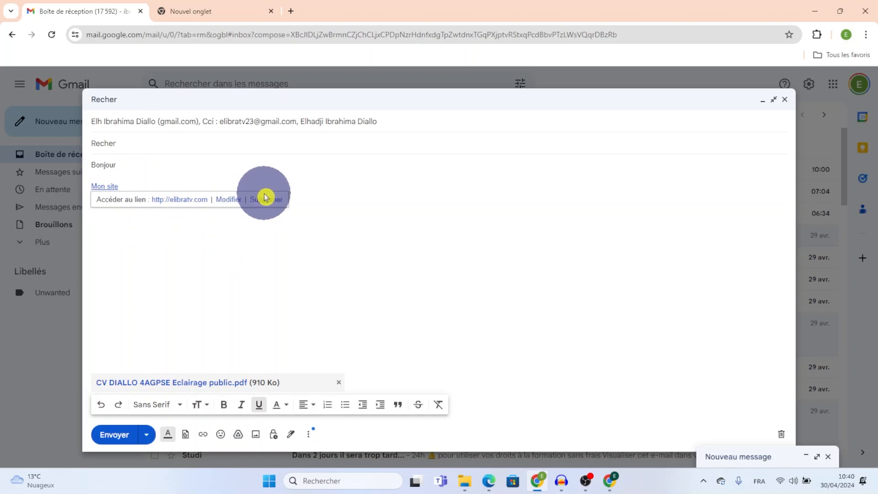
Step: Add a second "Bonjour" line below the link, make it bold and view the available fonts
{"action": "left_click", "coordinate": [294, 177]}
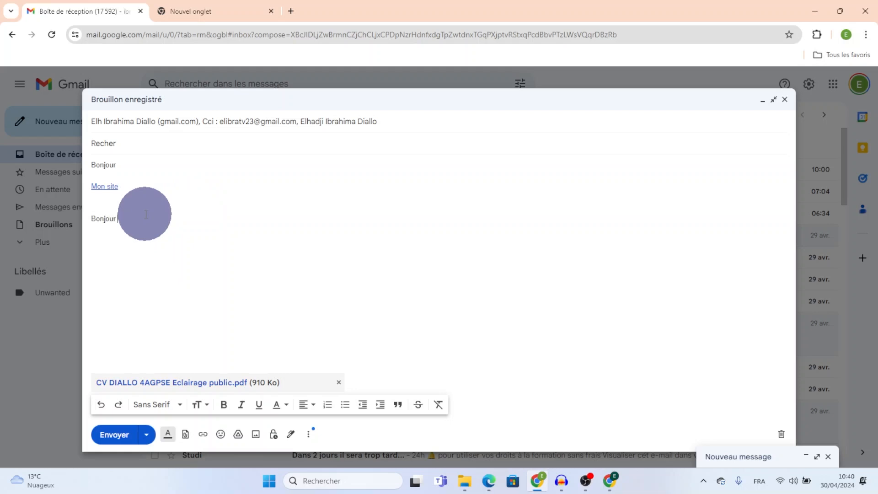
{"action": "left_click_drag", "start_coordinate": [149, 224], "coordinate": [89, 223]}
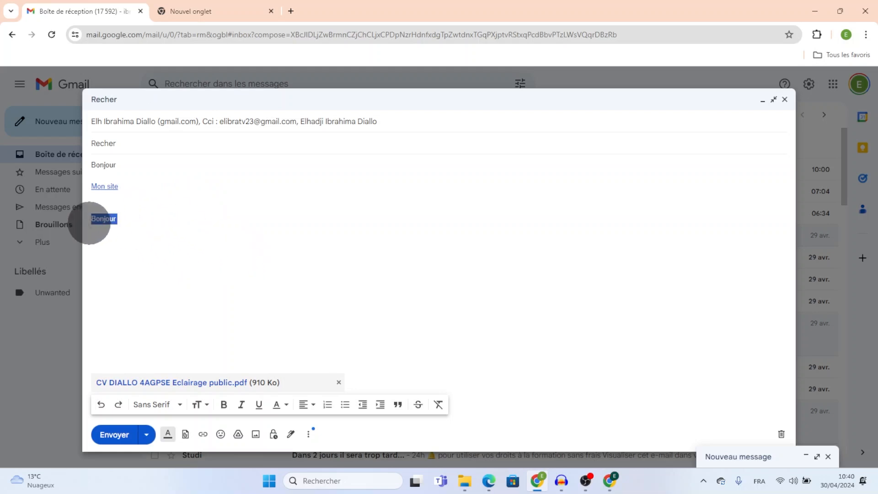
{"action": "left_click", "coordinate": [224, 406]}
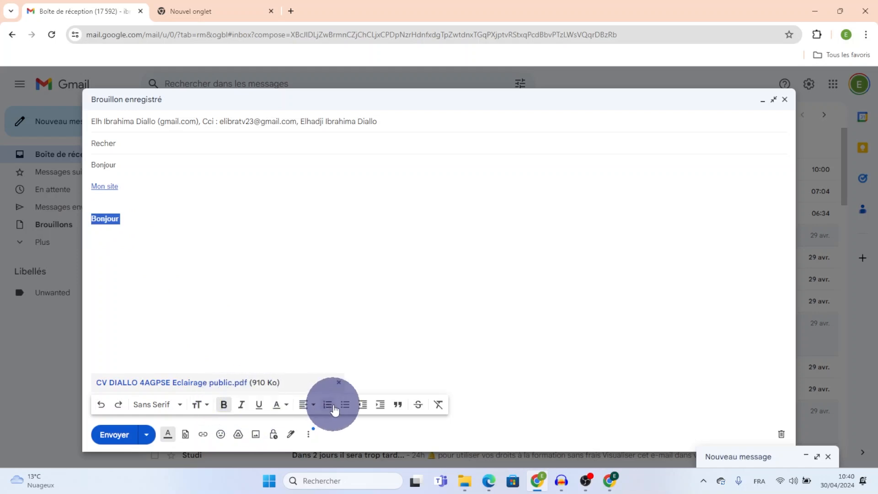
{"action": "left_click", "coordinate": [183, 409]}
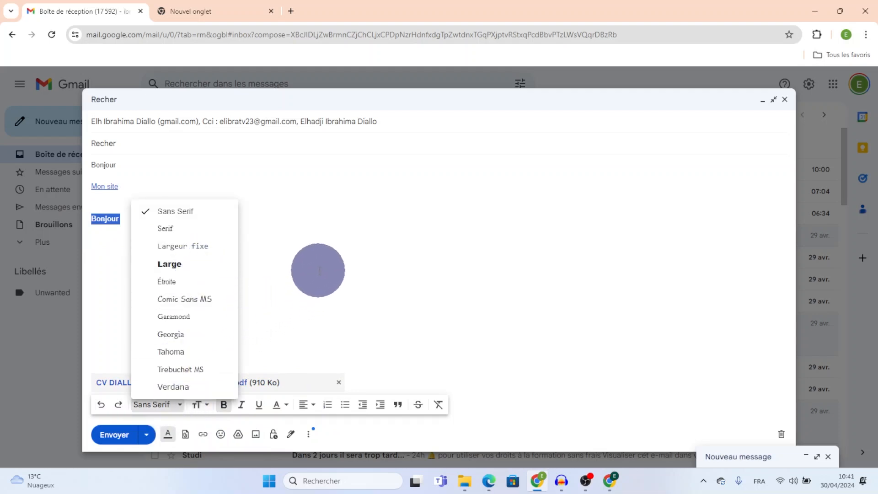
{"action": "left_click", "coordinate": [326, 266]}
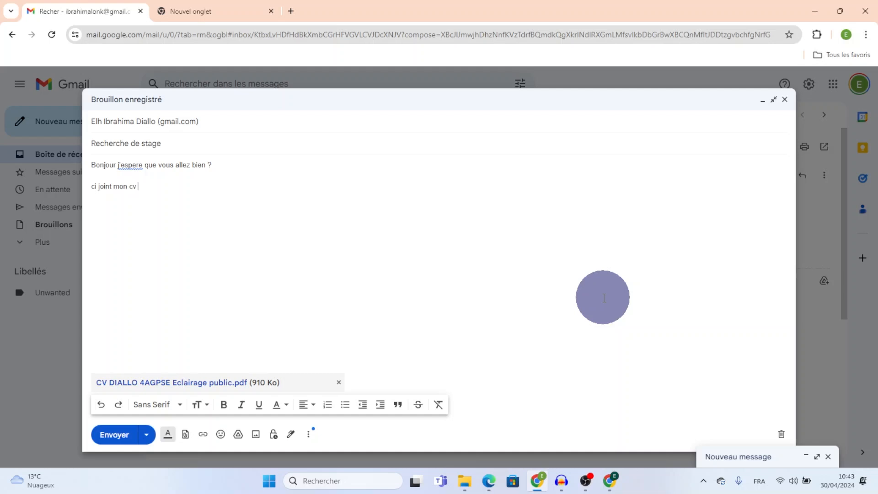
Step: Send the "Recherche de stage" message and return to the inbox
{"action": "left_click", "coordinate": [113, 439]}
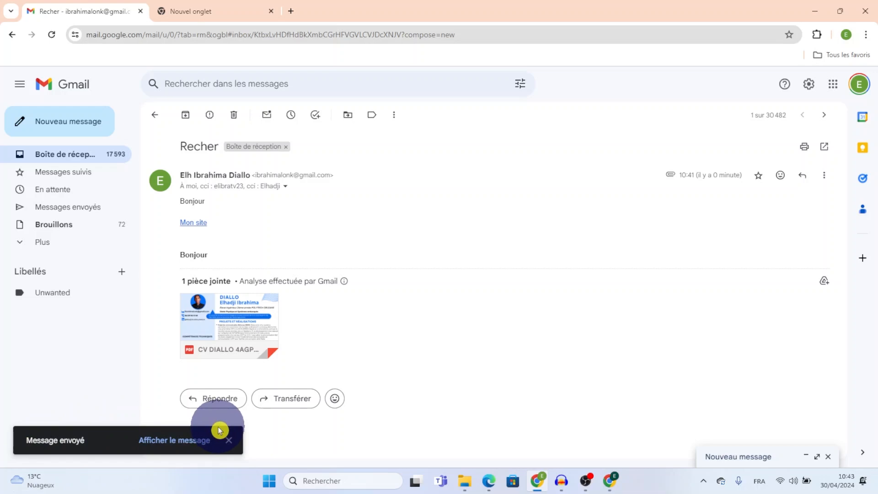
{"action": "left_click", "coordinate": [113, 156]}
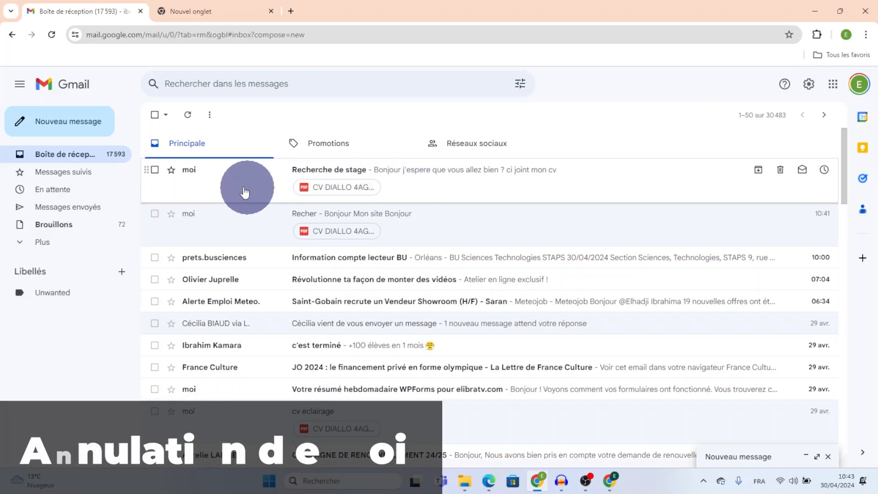
Step: Compose a new message with the body "Bonjour Madame", the account owner's own contact as recipient and the subject "Job"
{"action": "left_click", "coordinate": [91, 132]}
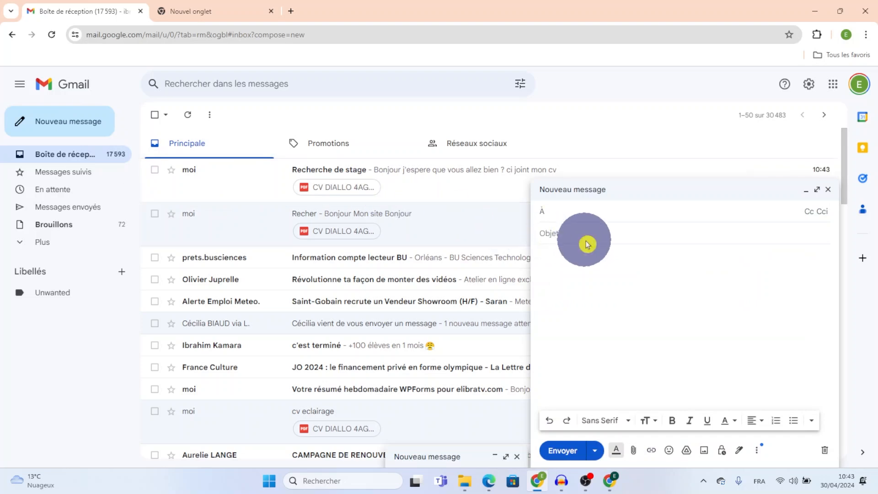
{"action": "left_click", "coordinate": [613, 272]}
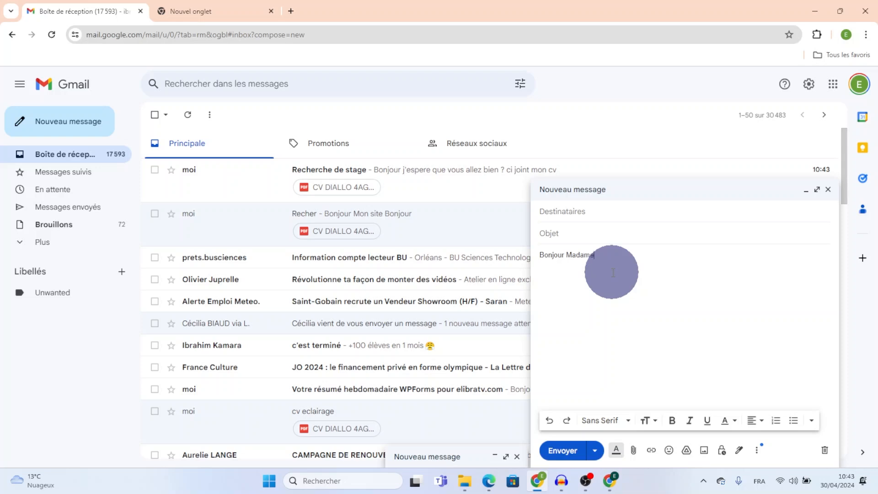
{"action": "left_click", "coordinate": [595, 212]}
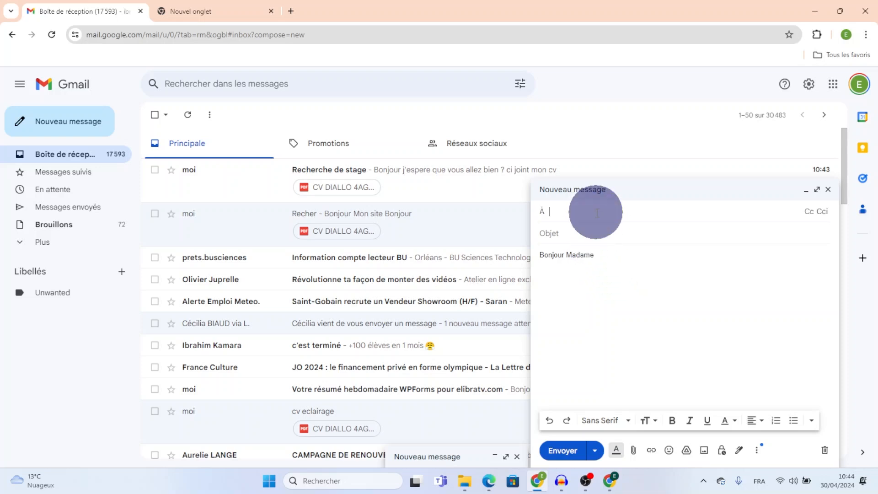
{"action": "type", "text": "ib"}
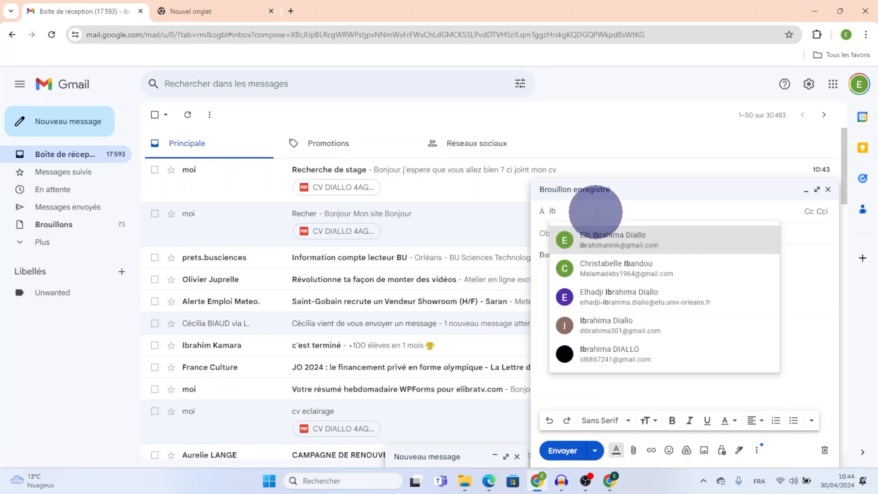
{"action": "left_click", "coordinate": [619, 237]}
{"action": "left_click", "coordinate": [590, 238]}
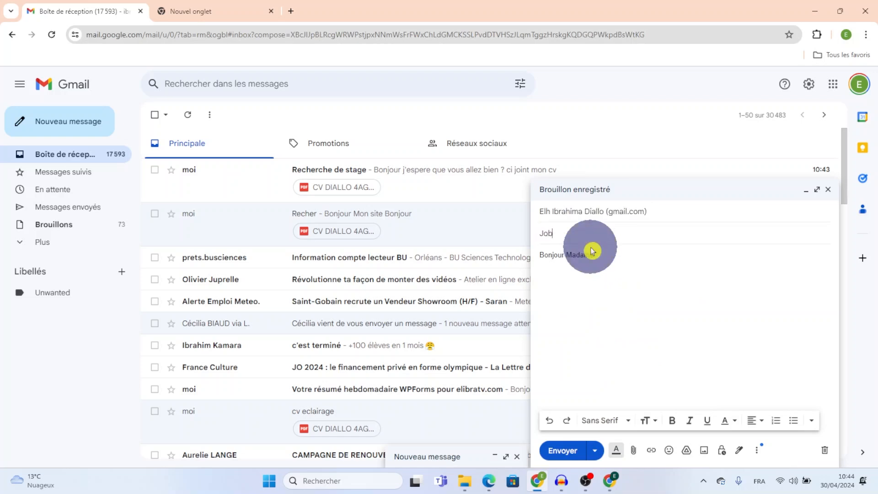
{"action": "left_click", "coordinate": [593, 251]}
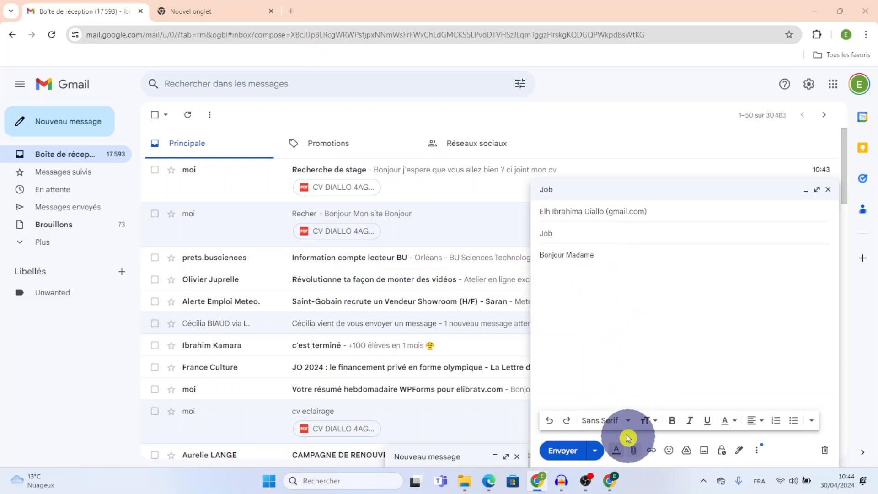
Step: Attach the "Eclairage public" CV PDF from the Téléchargements folder to the "Job" message and send it
{"action": "left_click", "coordinate": [633, 449]}
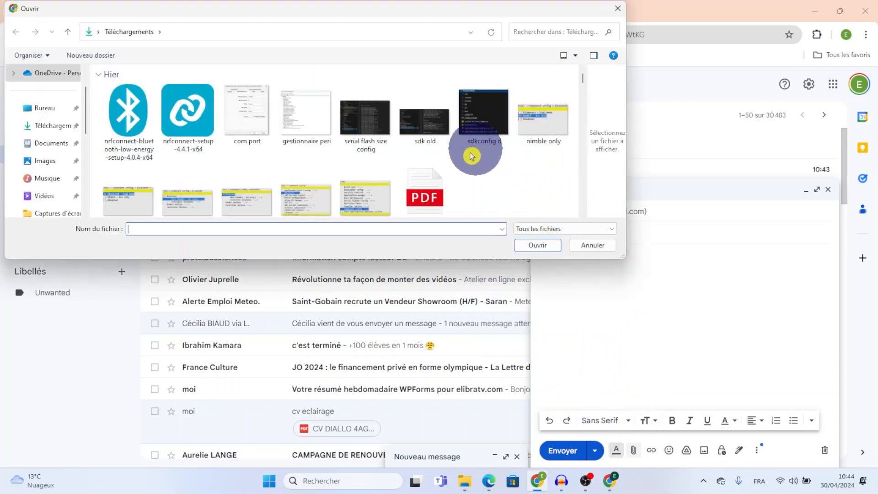
{"action": "scroll", "coordinate": [471, 174], "scroll_direction": "down", "scroll_amount": 1}
{"action": "scroll", "coordinate": [472, 190], "scroll_direction": "up", "scroll_amount": 1}
{"action": "scroll", "coordinate": [474, 183], "scroll_direction": "down", "scroll_amount": 1}
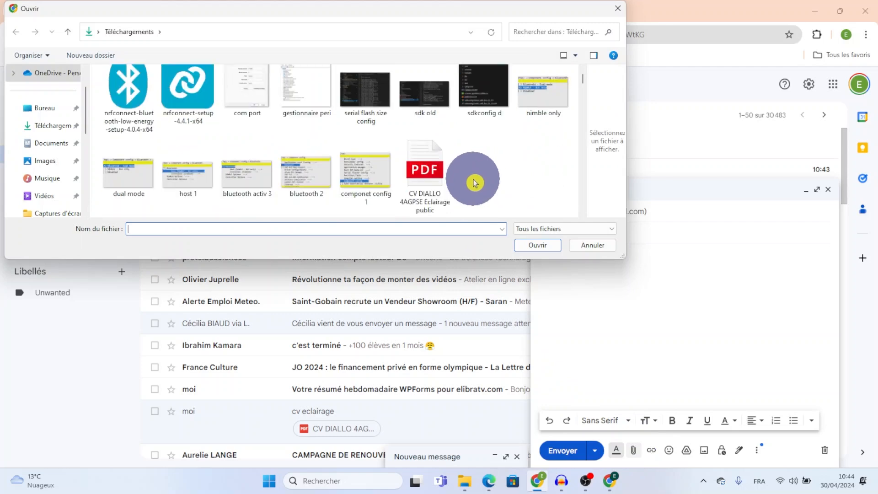
{"action": "left_click", "coordinate": [425, 173]}
{"action": "left_click", "coordinate": [536, 245]}
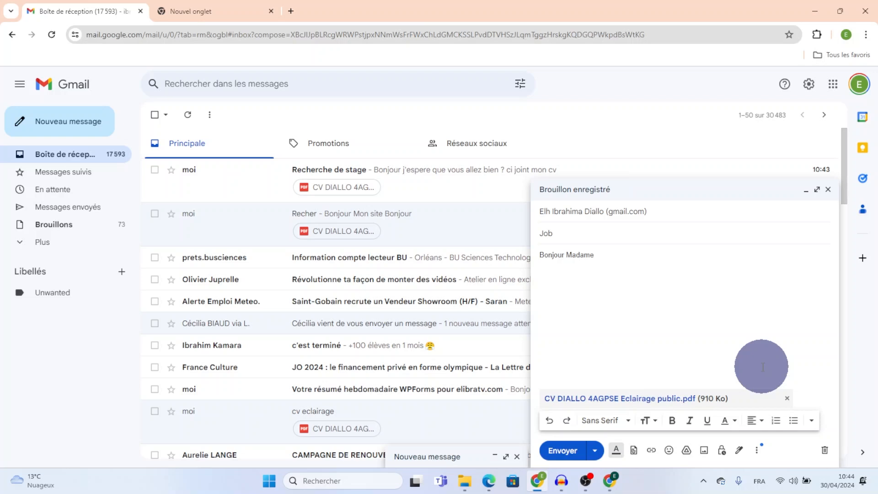
{"action": "left_click", "coordinate": [560, 453]}
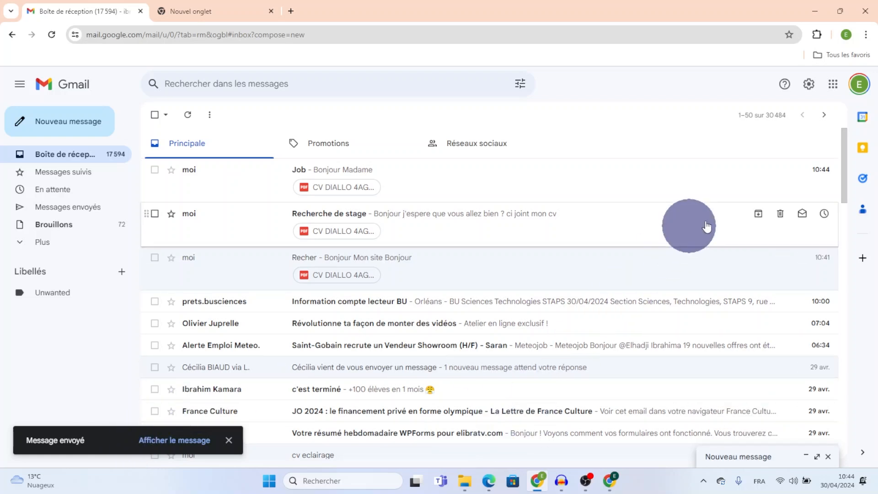
Step: Set the undo-send delay to 30 seconds in the general mail settings and save the changes
{"action": "left_click", "coordinate": [809, 85]}
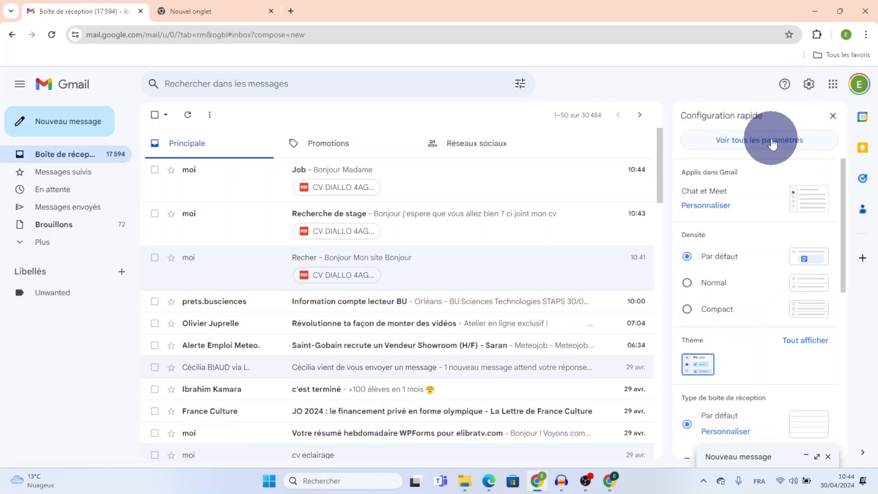
{"action": "left_click", "coordinate": [772, 142]}
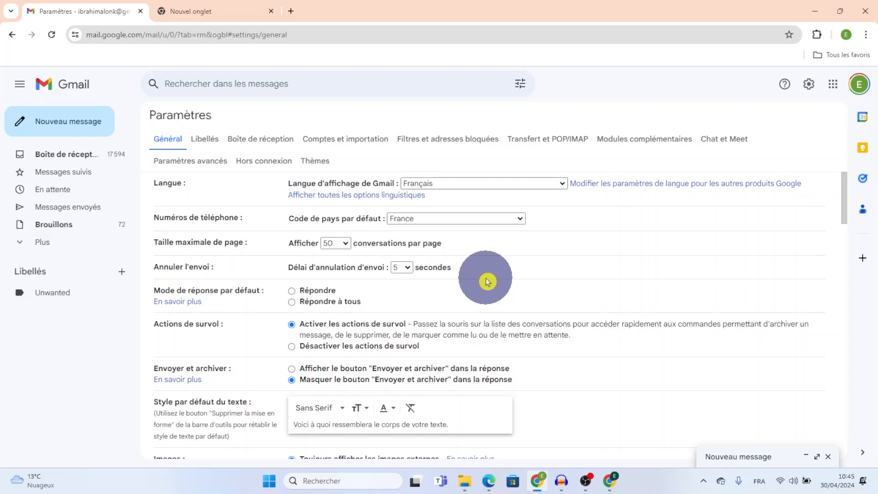
{"action": "left_click", "coordinate": [407, 269]}
{"action": "left_click", "coordinate": [398, 310]}
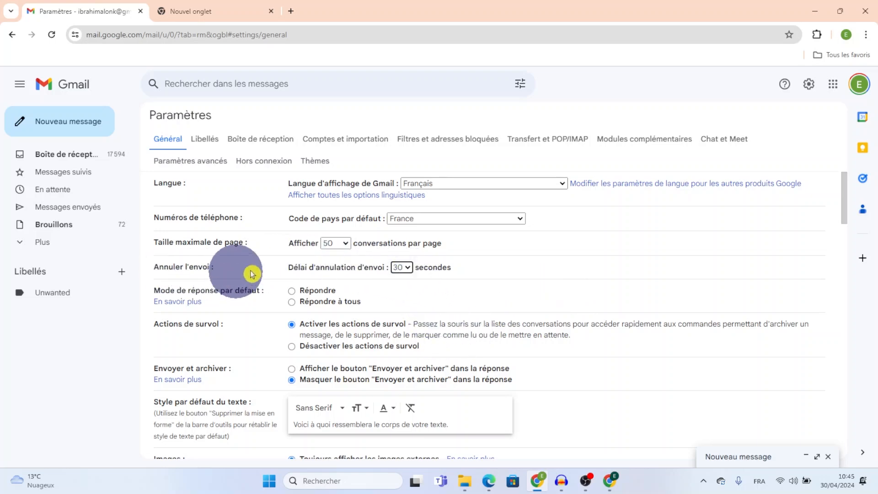
{"action": "scroll", "coordinate": [547, 248], "scroll_direction": "down", "scroll_amount": 15}
{"action": "scroll", "coordinate": [590, 269], "scroll_direction": "down", "scroll_amount": 10}
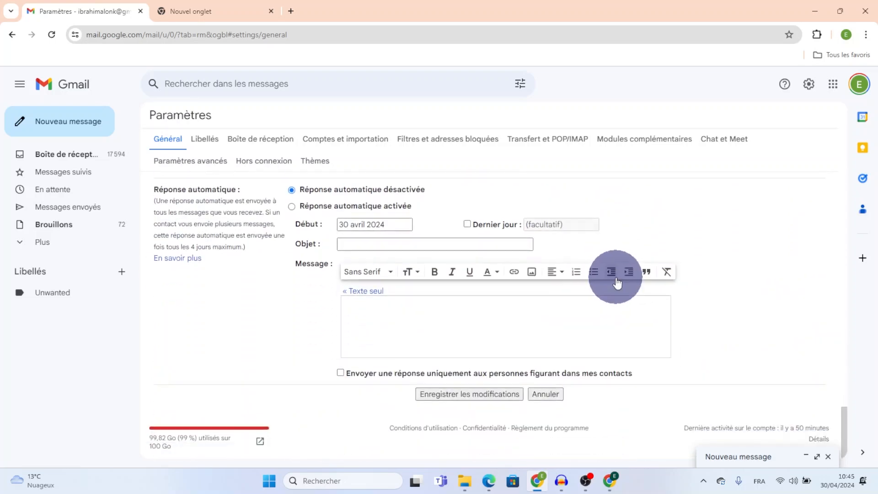
{"action": "left_click", "coordinate": [479, 402]}
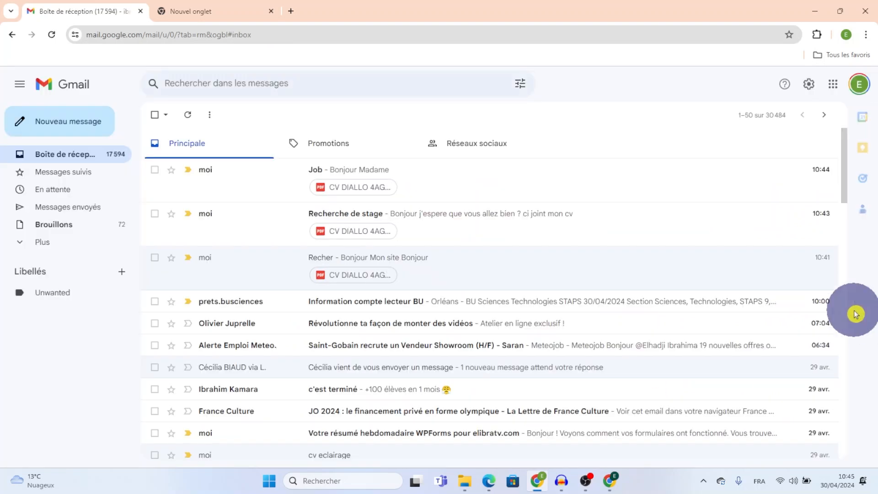
Step: Compose a new message with the body "Bonjour Madame", the account owner's own contact as recipient and the subject "Job", and send it
{"action": "left_click", "coordinate": [79, 130]}
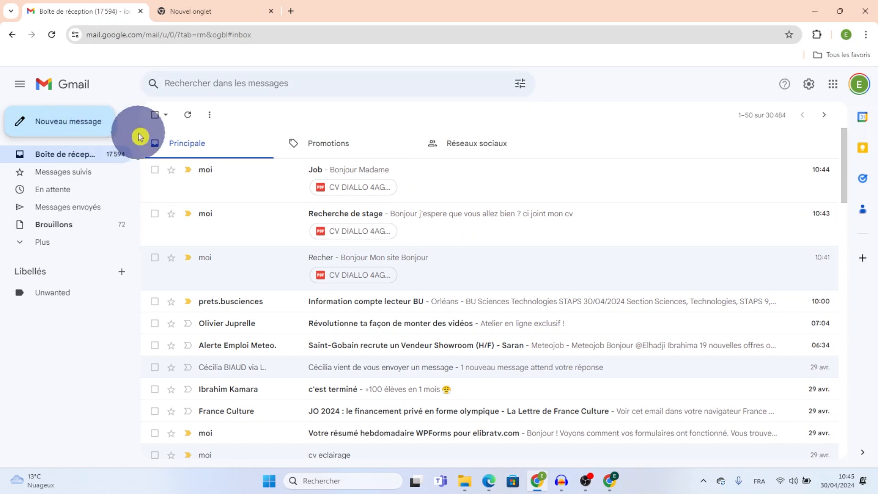
{"action": "left_click", "coordinate": [602, 275]}
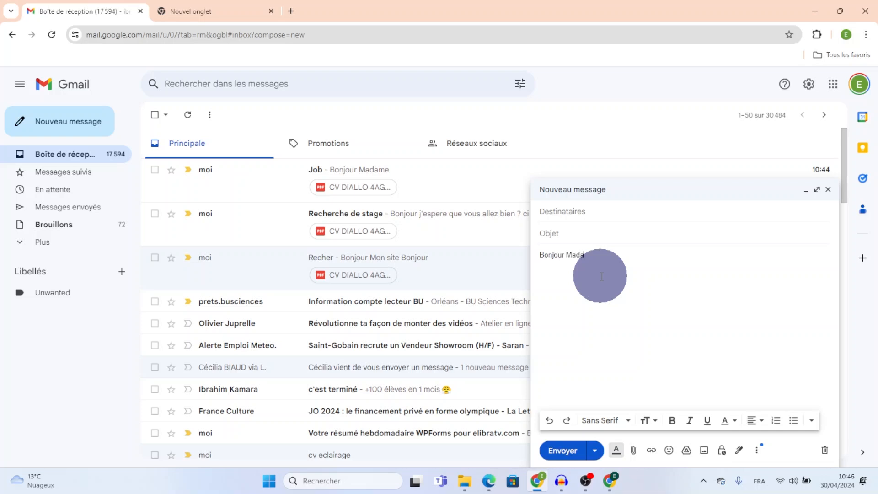
{"action": "left_click", "coordinate": [591, 213]}
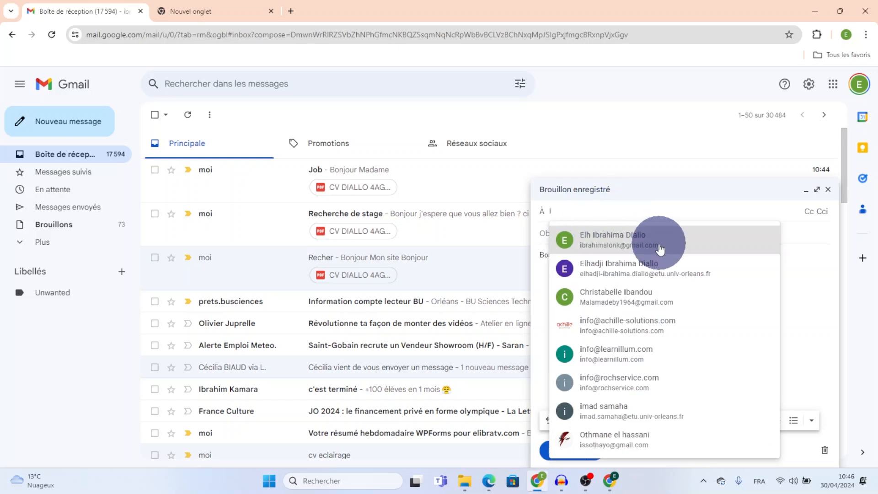
{"action": "left_click", "coordinate": [636, 248]}
{"action": "left_click", "coordinate": [607, 246]}
{"action": "type", "text": "Job"}
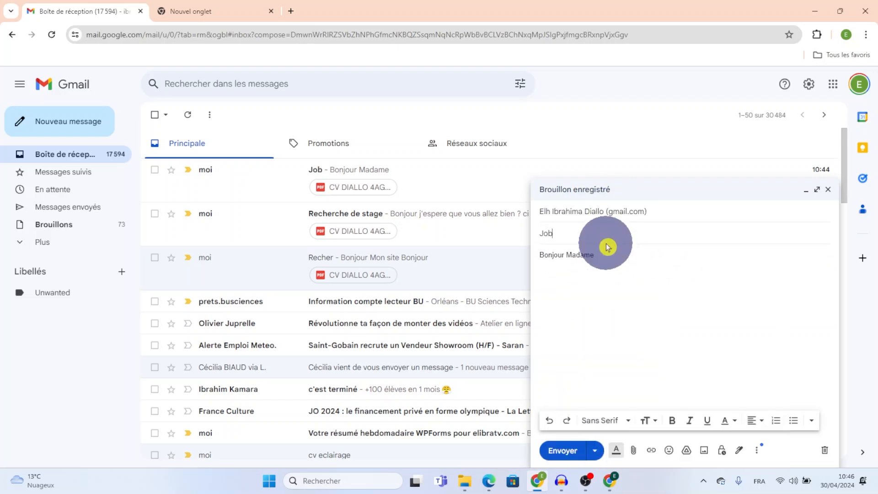
{"action": "left_click", "coordinate": [608, 248]}
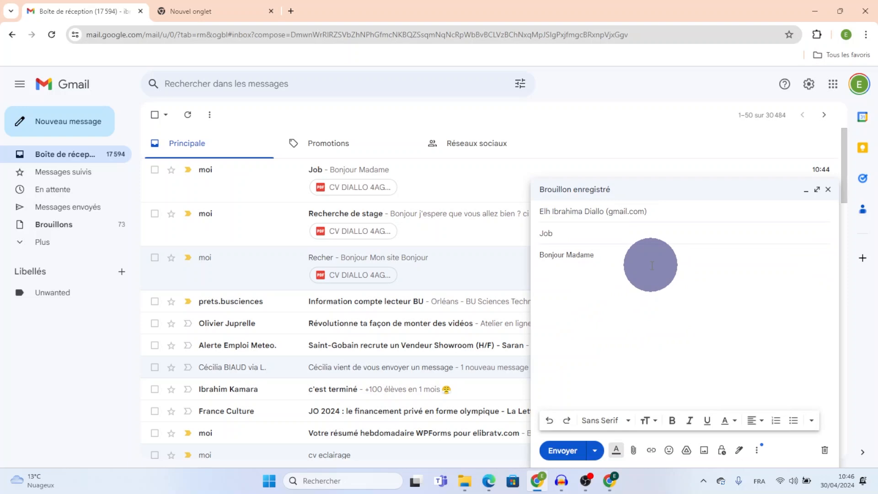
{"action": "left_click", "coordinate": [562, 451]}
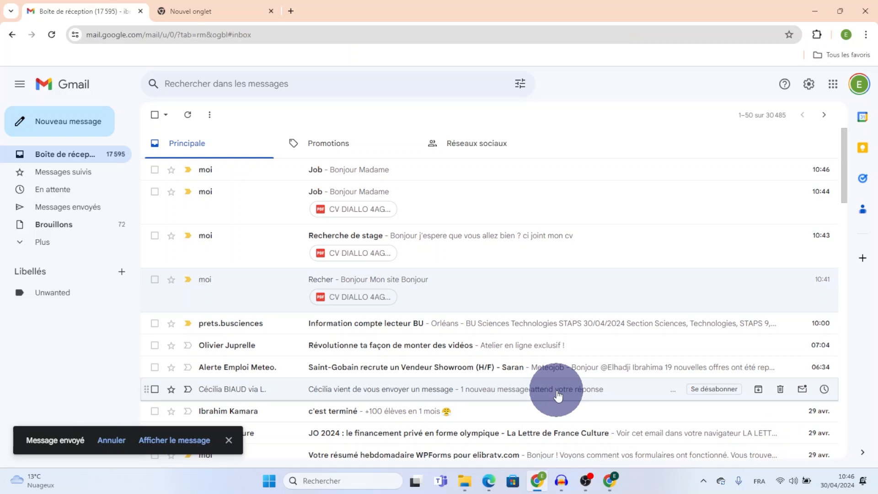
Step: Undo the sending of the "Job" message, change its body to "Bonjour Monsieur" and close the draft
{"action": "left_click", "coordinate": [111, 442]}
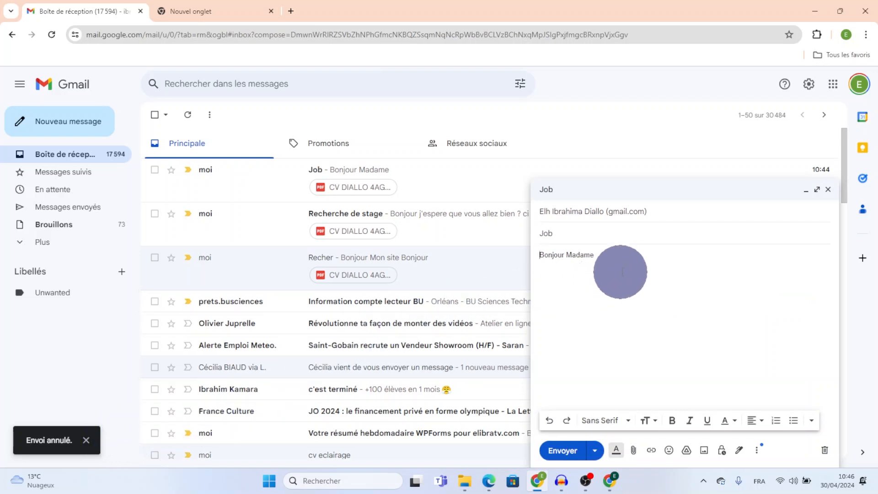
{"action": "left_click", "coordinate": [629, 257]}
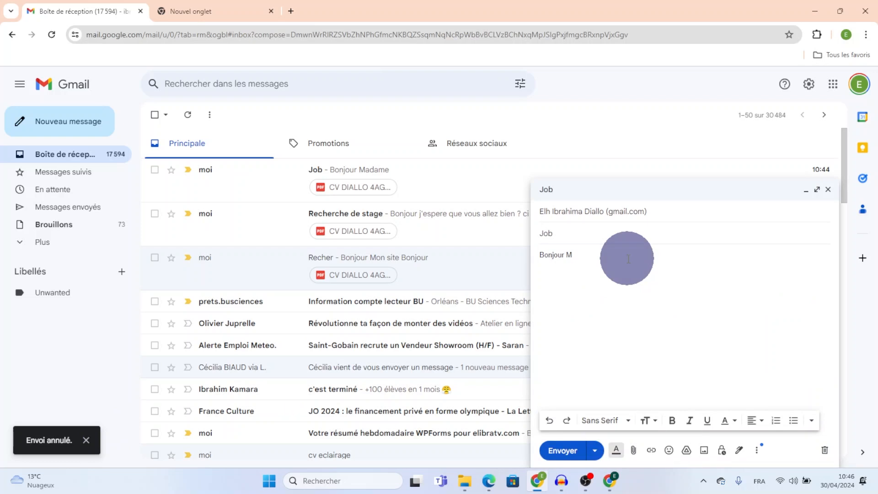
{"action": "type", "text": "Monsieur"}
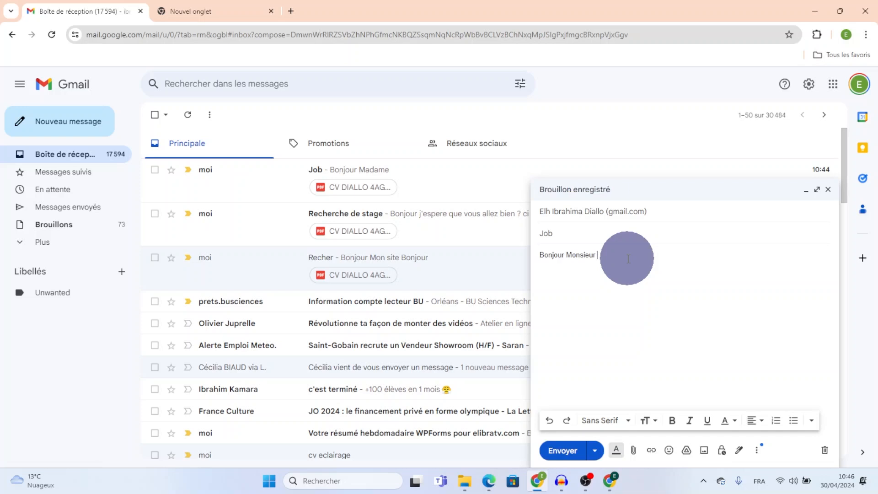
{"action": "left_click", "coordinate": [828, 189]}
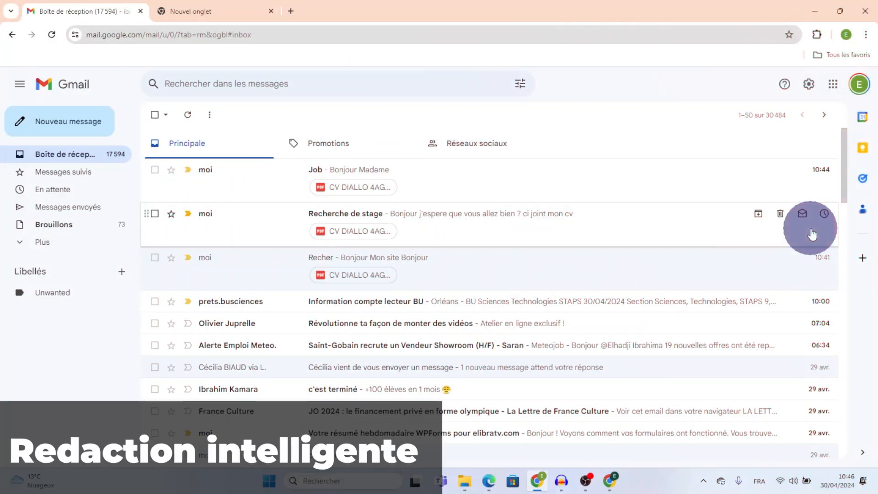
Step: Start a new message and complete its body as "Bonjour j'espere que vous allez bien ?" by accepting the predictive text suggestion
{"action": "left_click", "coordinate": [89, 129]}
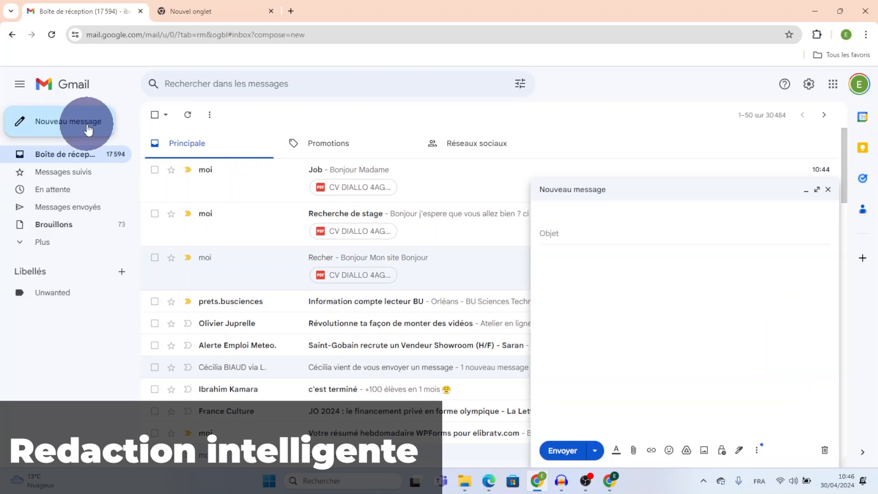
{"action": "left_click", "coordinate": [603, 276]}
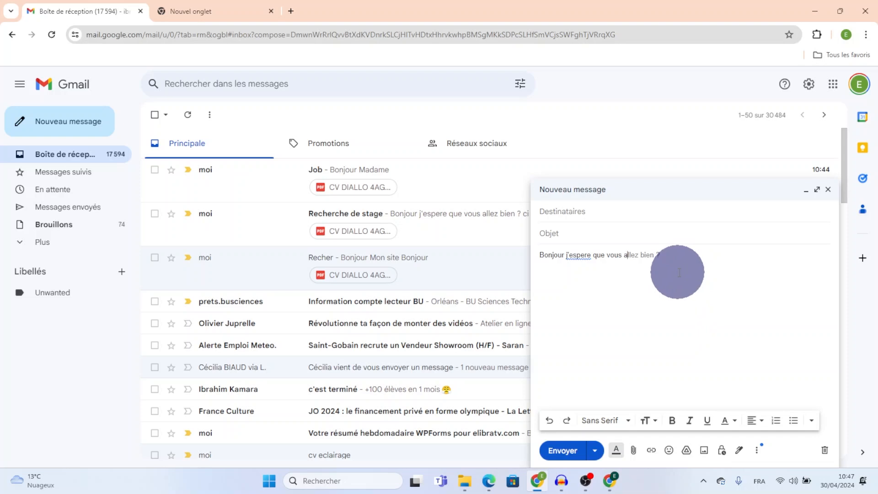
{"action": "key", "text": "Tab"}
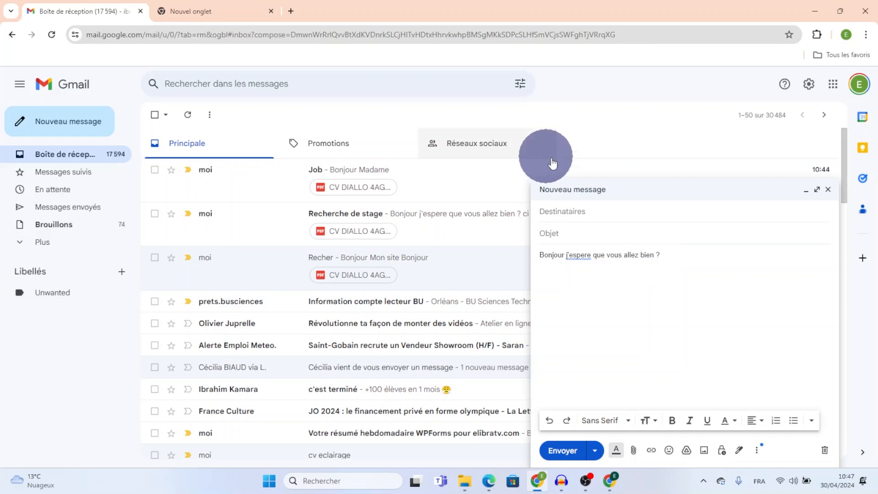
Step: Open the general mail settings and examine the "Rédaction intelligente" text suggestion and personalisation options
{"action": "left_click", "coordinate": [812, 84]}
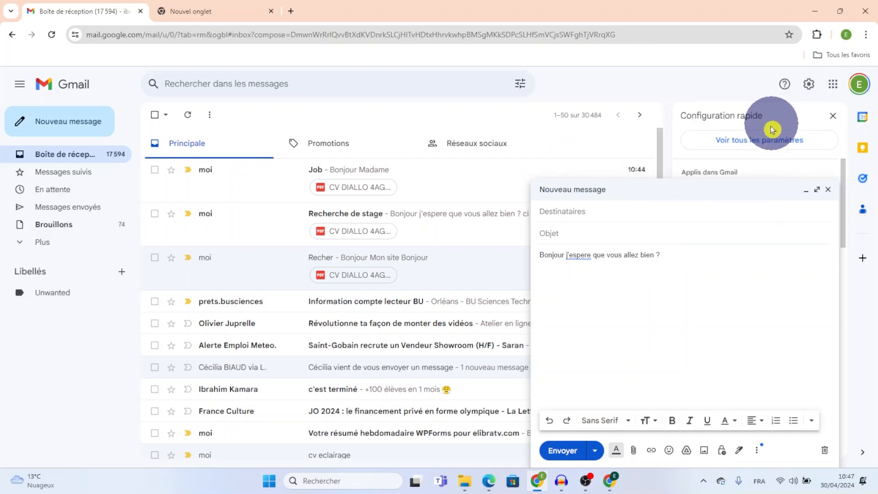
{"action": "left_click", "coordinate": [765, 140]}
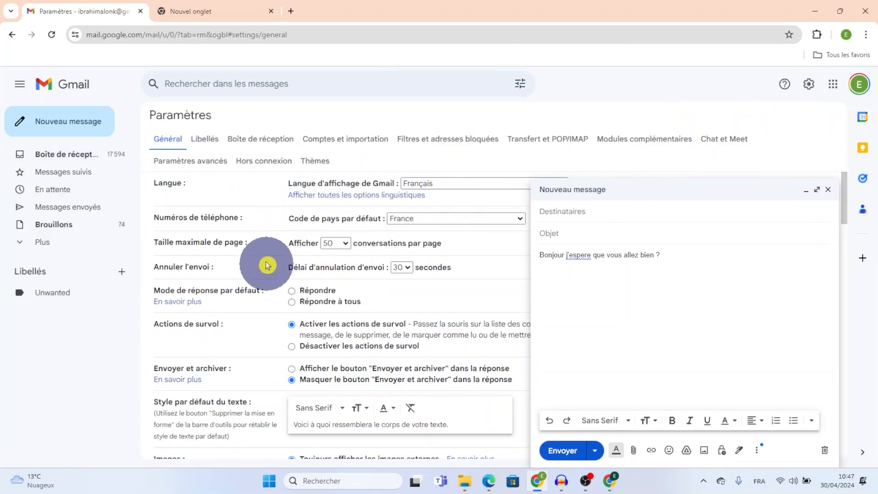
{"action": "scroll", "coordinate": [264, 247], "scroll_direction": "down", "scroll_amount": 3}
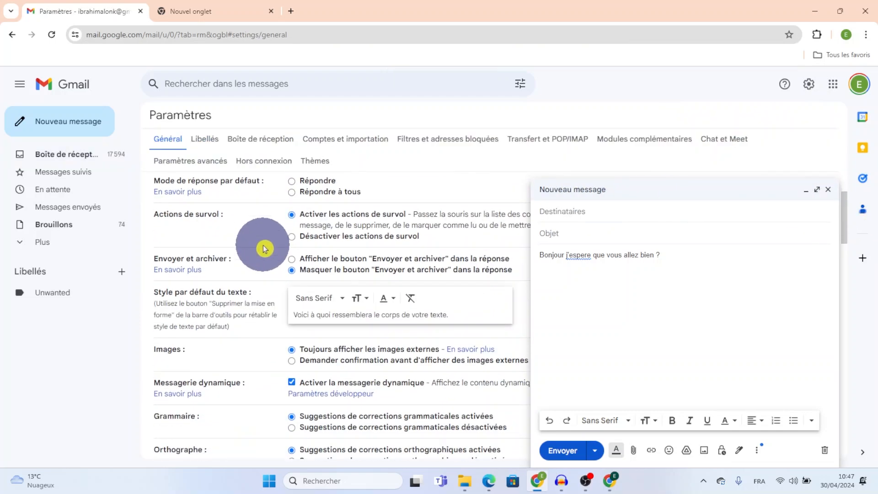
{"action": "scroll", "coordinate": [264, 249], "scroll_direction": "down", "scroll_amount": 2}
{"action": "scroll", "coordinate": [266, 249], "scroll_direction": "down", "scroll_amount": 1}
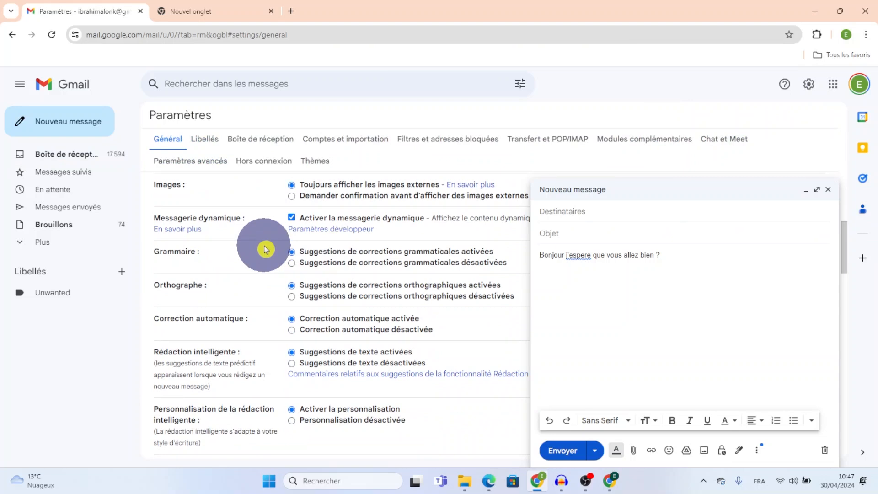
{"action": "scroll", "coordinate": [265, 249], "scroll_direction": "down", "scroll_amount": 1}
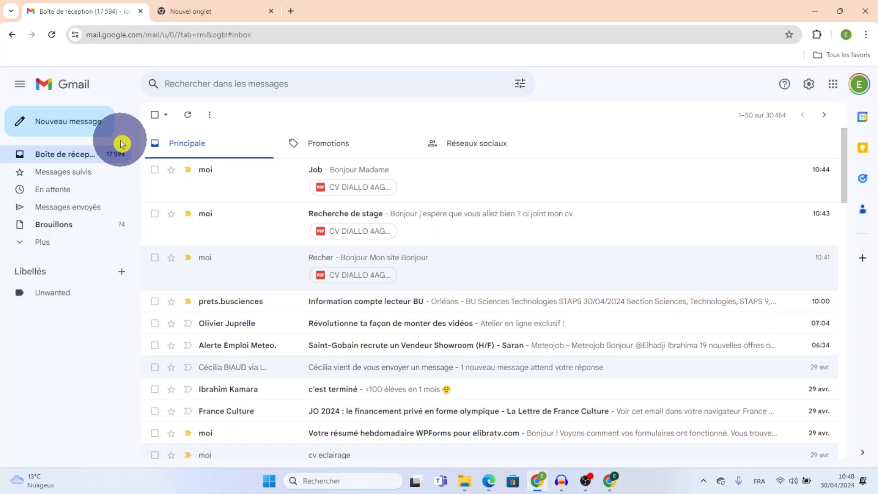
Step: Compose a new message with the body "Bonjour", the account owner's own contact as recipient and the subject "Recherche de stage"
{"action": "left_click", "coordinate": [87, 127]}
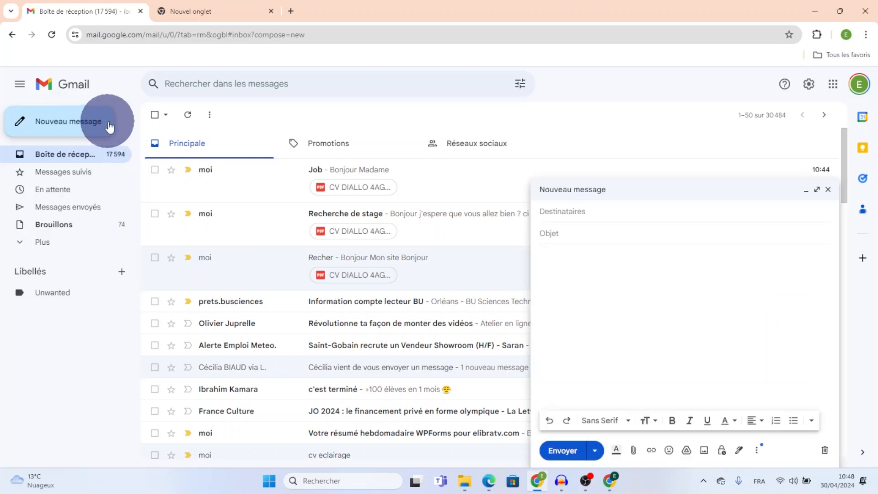
{"action": "left_click", "coordinate": [609, 278]}
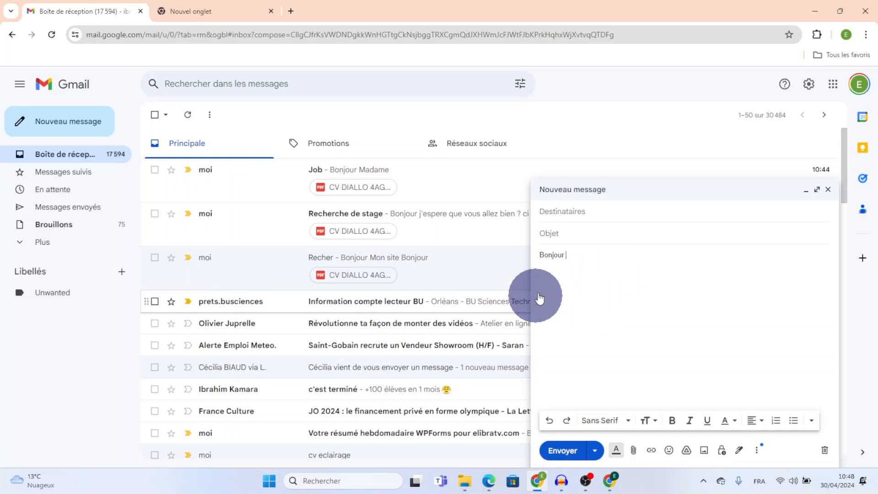
{"action": "left_click", "coordinate": [599, 217]}
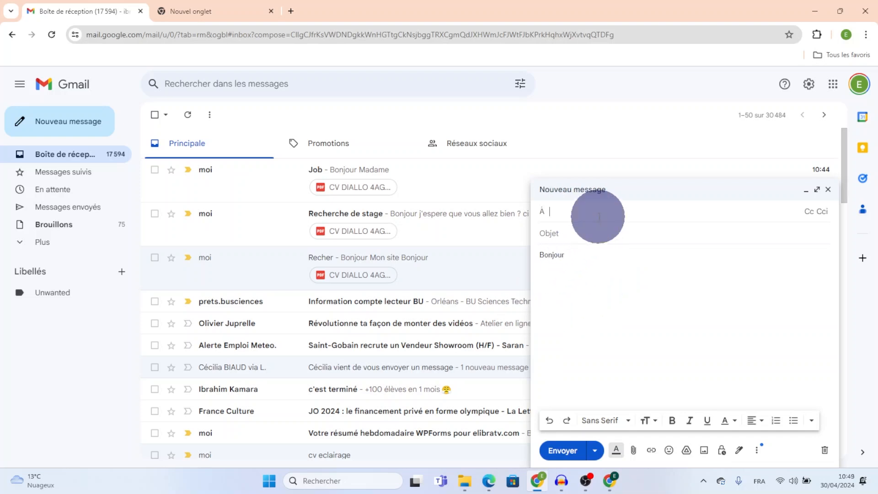
{"action": "type", "text": "e"}
{"action": "left_click", "coordinate": [613, 232]}
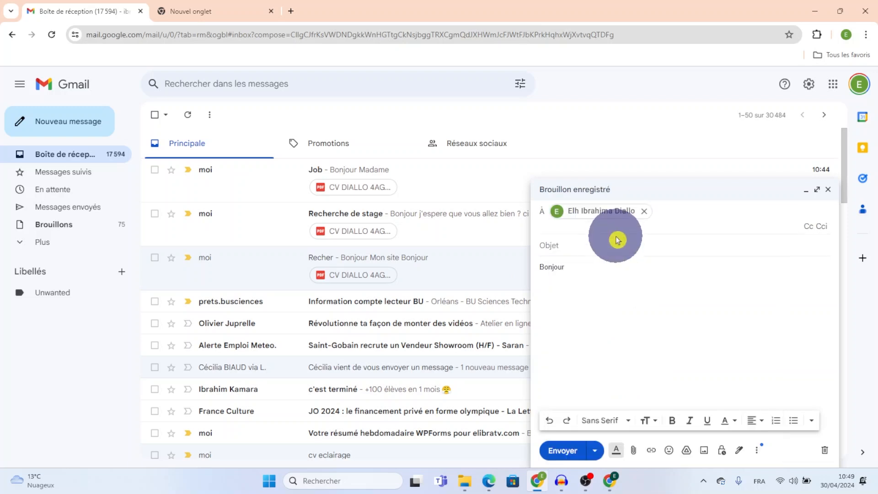
{"action": "left_click", "coordinate": [616, 245]}
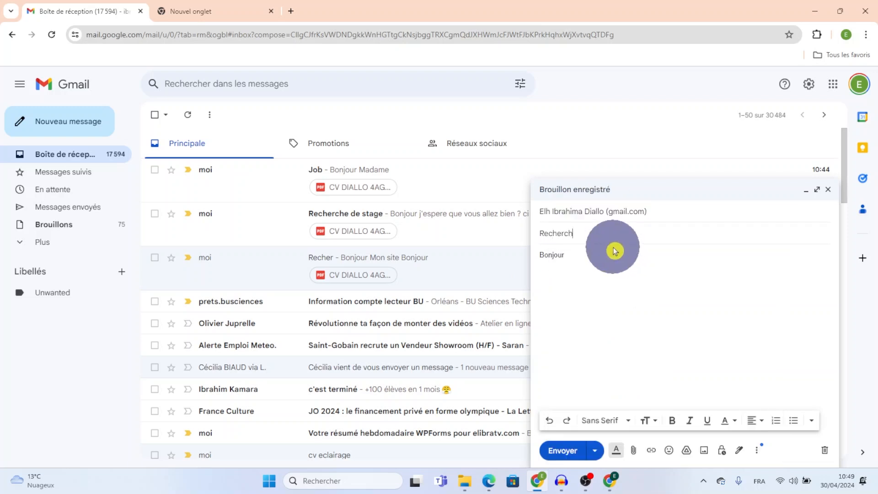
{"action": "type", "text": "Recherche de stage"}
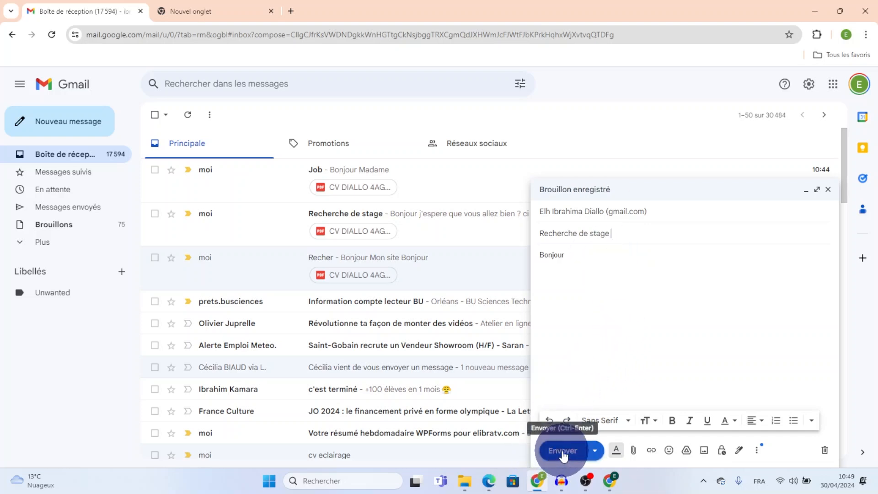
Step: Schedule the "Recherche de stage" message with a custom date and time of 1 mai 2024 at 11:49
{"action": "left_click", "coordinate": [597, 451]}
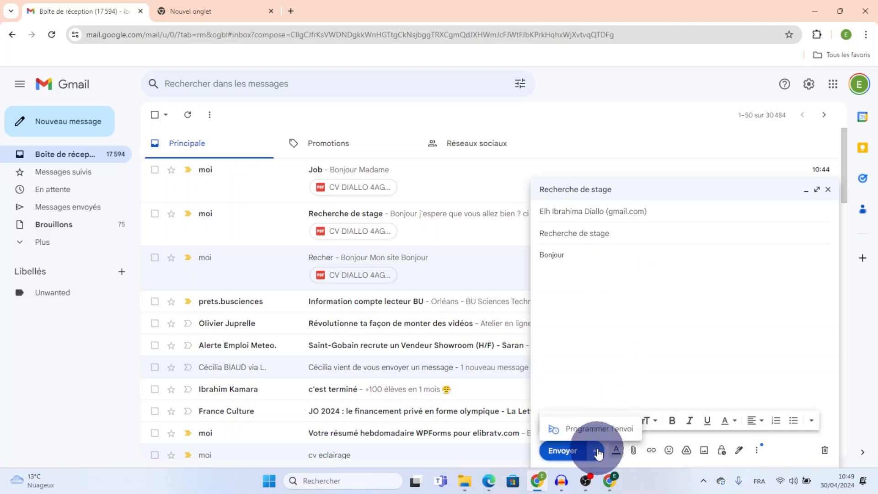
{"action": "left_click", "coordinate": [609, 429]}
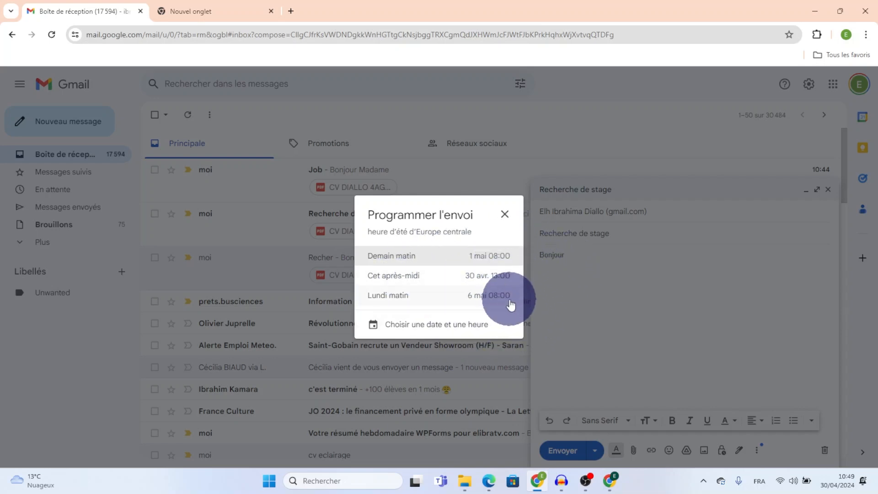
{"action": "left_click", "coordinate": [432, 327]}
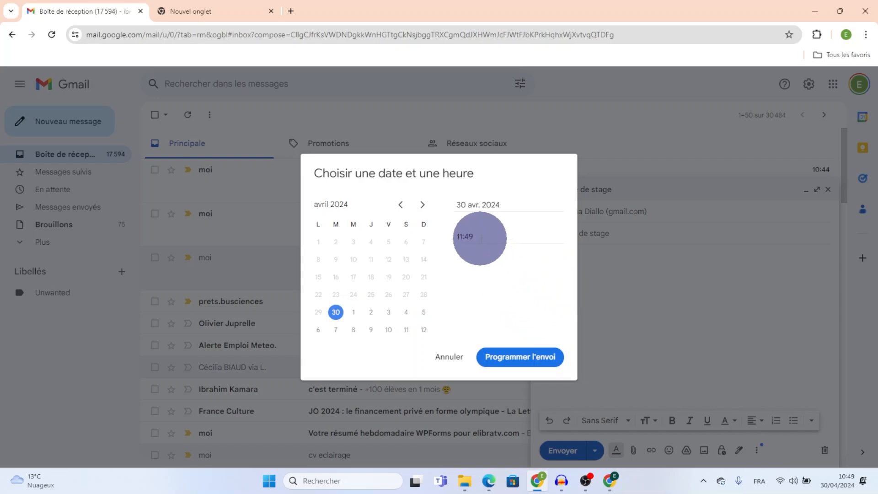
{"action": "left_click", "coordinate": [478, 236]}
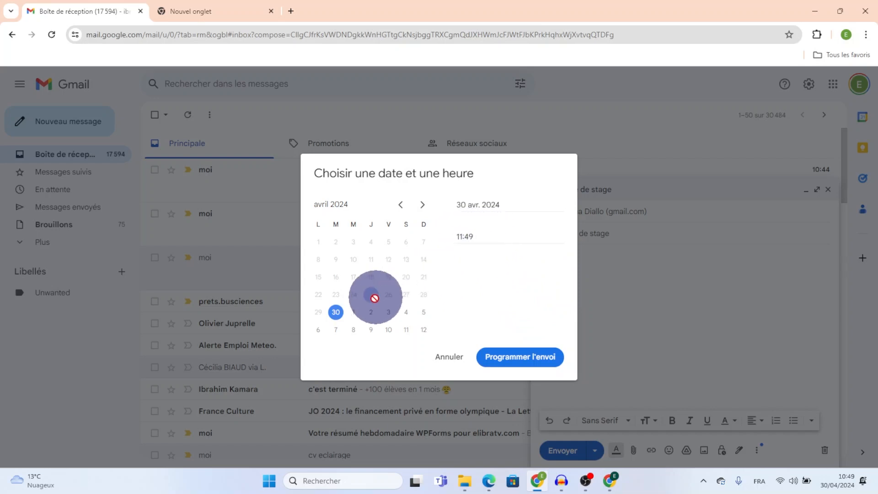
{"action": "left_click", "coordinate": [355, 312]}
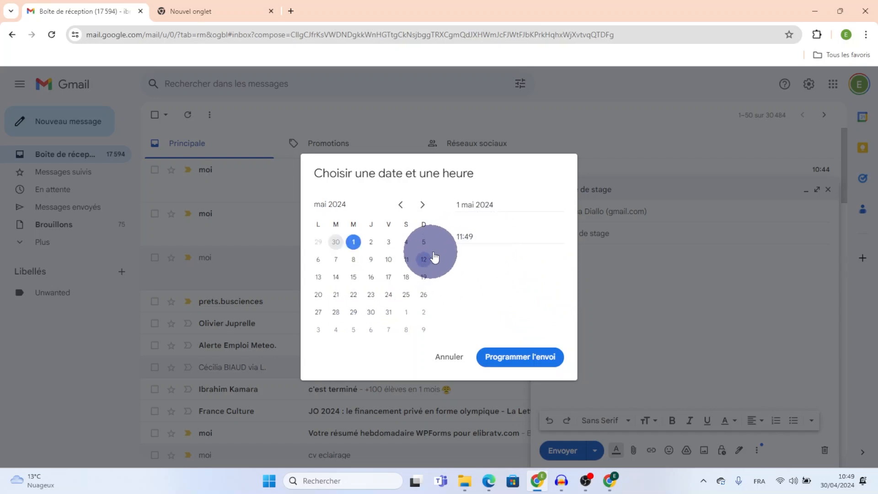
{"action": "left_click", "coordinate": [506, 359]}
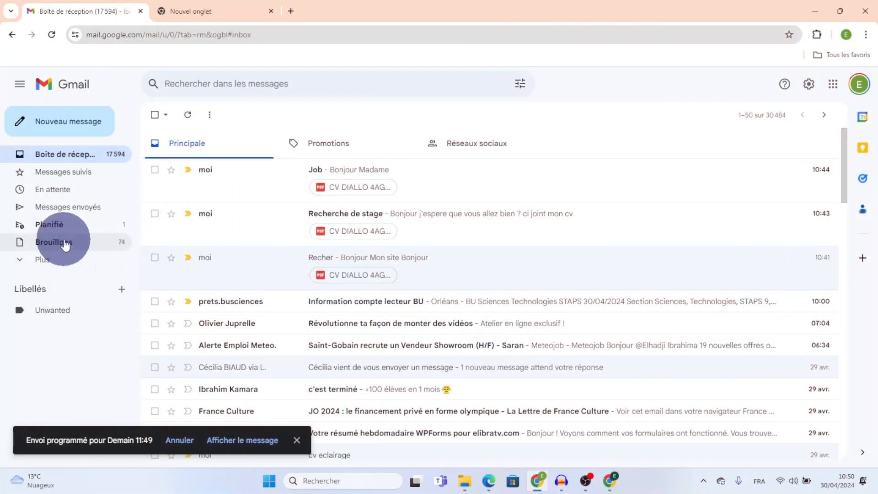
Step: Open the scheduled "Recherche de stage" message from the Planifié list and cancel its sending
{"action": "left_click", "coordinate": [96, 226]}
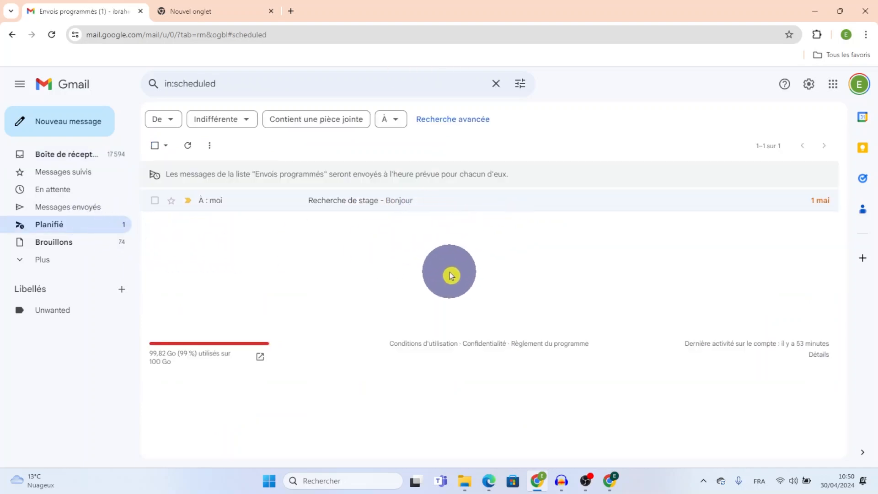
{"action": "left_click", "coordinate": [424, 202]}
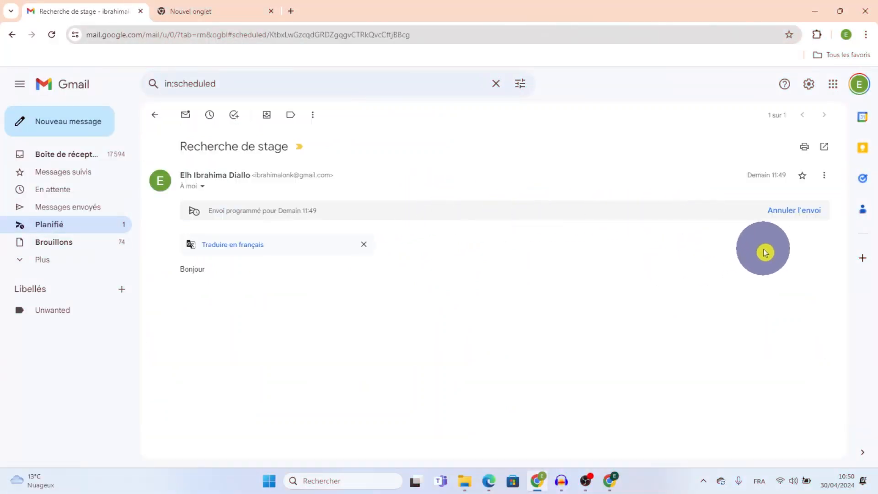
{"action": "left_click", "coordinate": [797, 214]}
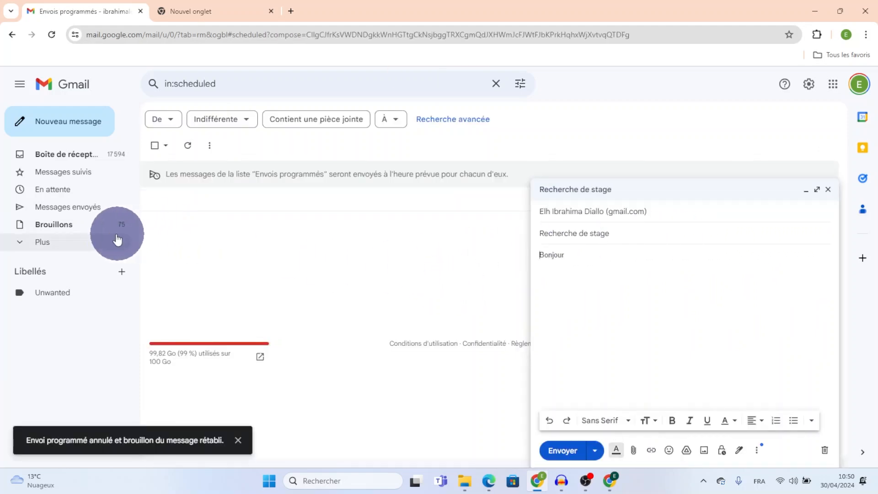
{"action": "left_click", "coordinate": [76, 247]}
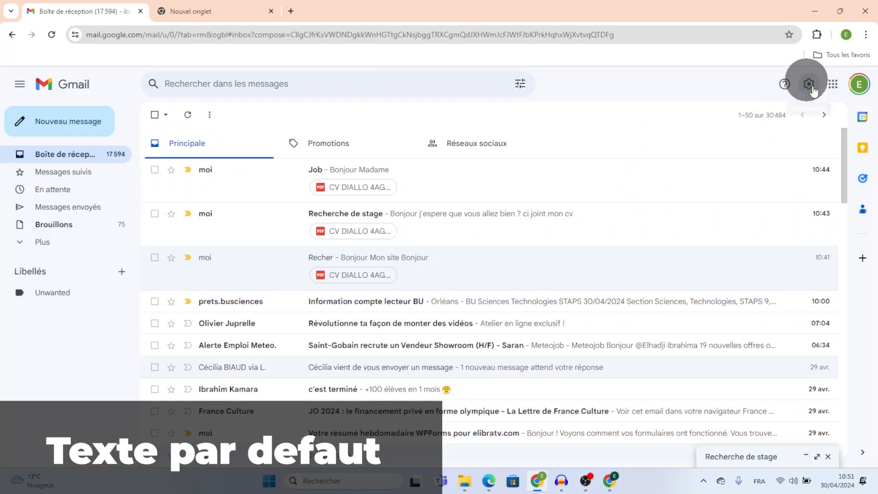
Step: Open the full mail settings, try the Large font for the default text style, and set it back to Sans Serif
{"action": "left_click", "coordinate": [809, 84]}
{"action": "left_click", "coordinate": [775, 142]}
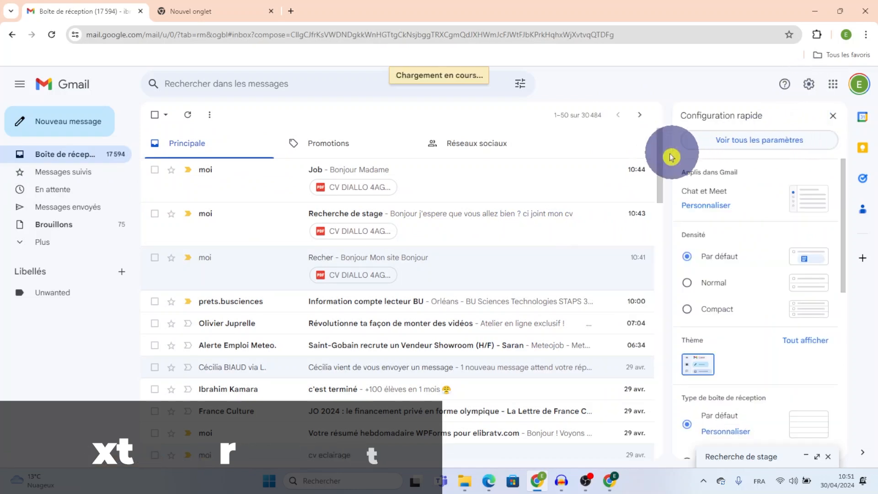
{"action": "scroll", "coordinate": [210, 240], "scroll_direction": "down", "scroll_amount": 2}
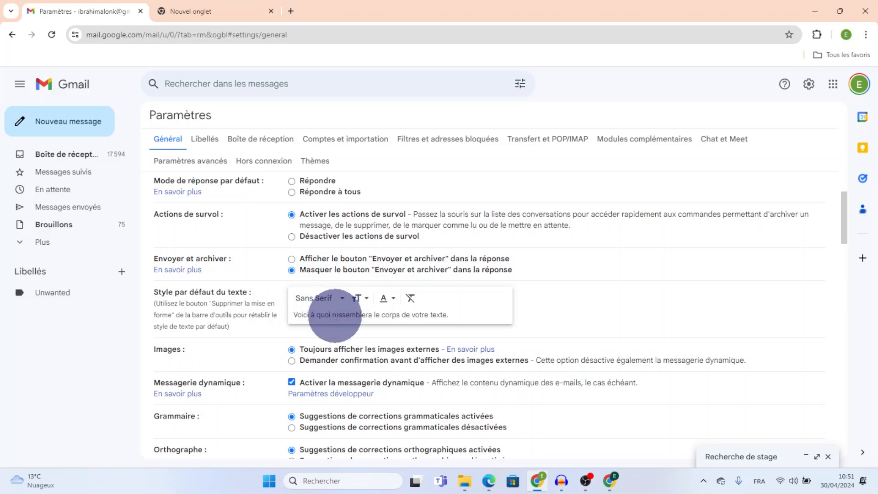
{"action": "left_click", "coordinate": [339, 298]}
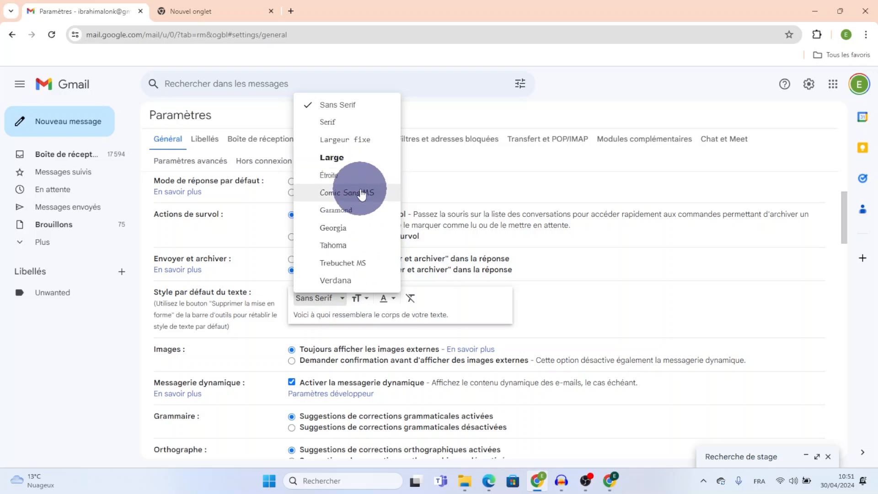
{"action": "left_click", "coordinate": [361, 158]}
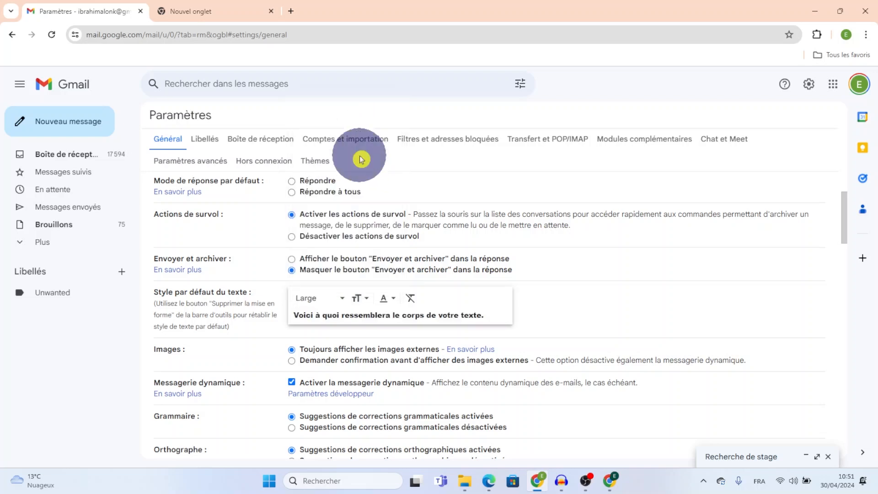
{"action": "left_click", "coordinate": [325, 298]}
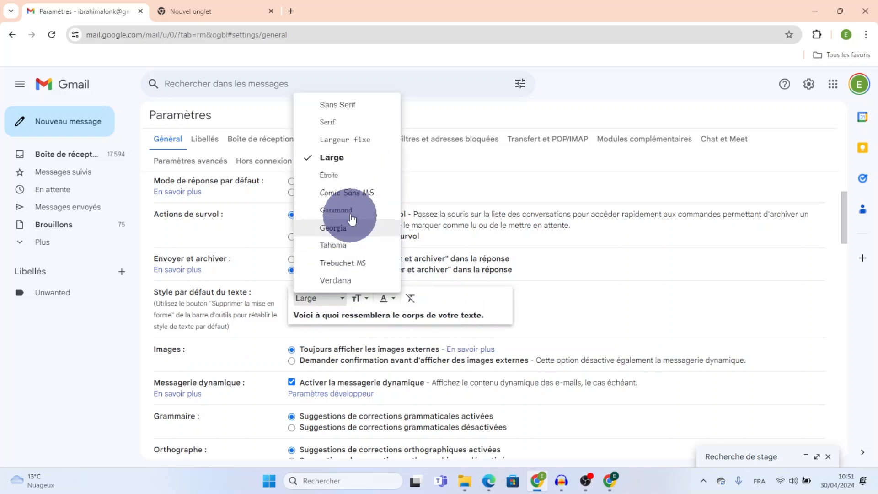
{"action": "left_click", "coordinate": [359, 106]}
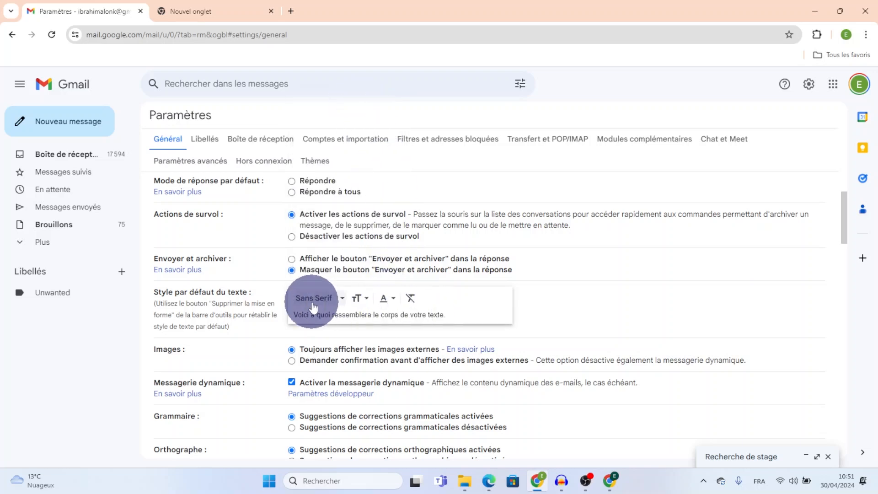
{"action": "left_click", "coordinate": [97, 130]}
{"action": "left_click", "coordinate": [605, 277]}
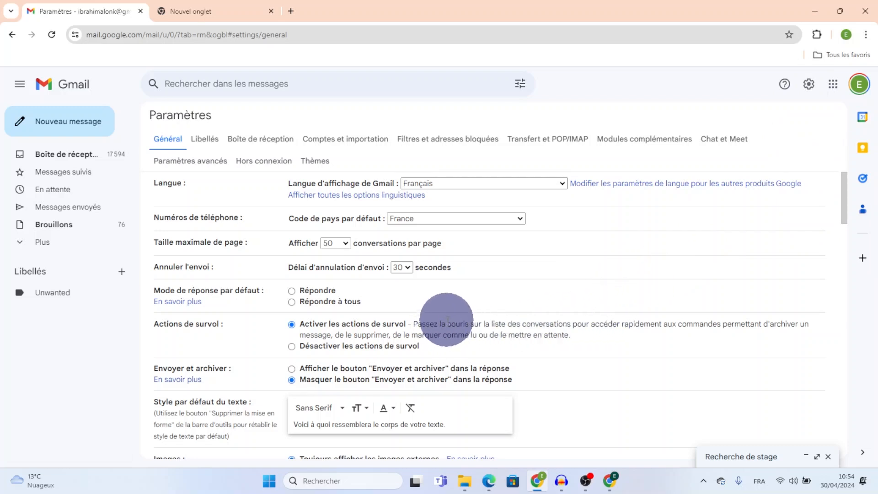
Step: Create a new email signature named "Signature 1" in the general settings
{"action": "scroll", "coordinate": [482, 316], "scroll_direction": "down", "scroll_amount": 4}
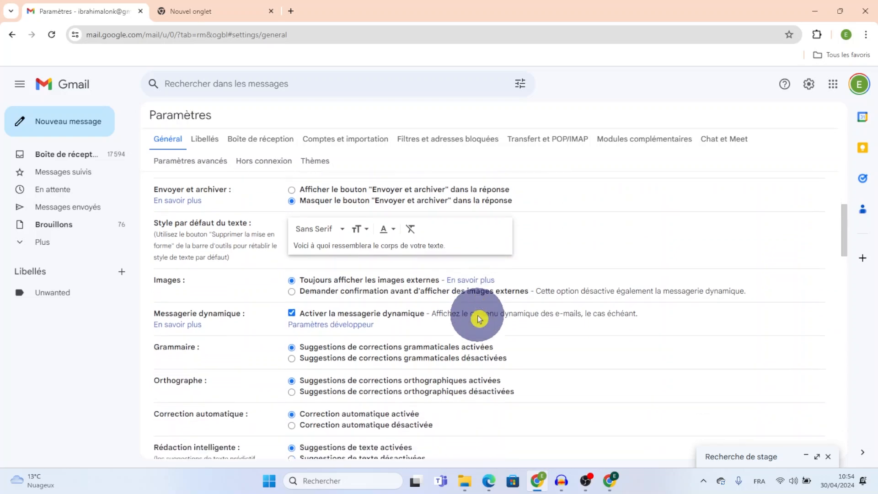
{"action": "scroll", "coordinate": [479, 319], "scroll_direction": "down", "scroll_amount": 1}
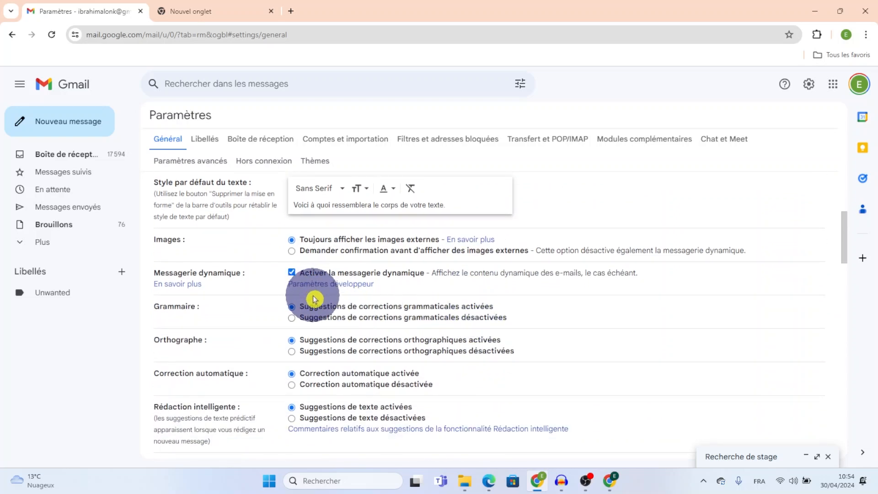
{"action": "scroll", "coordinate": [202, 250], "scroll_direction": "down", "scroll_amount": 1}
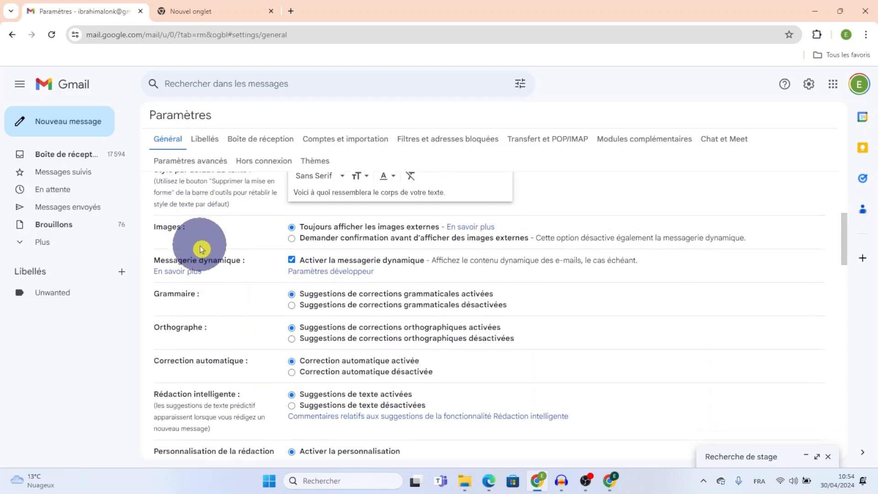
{"action": "scroll", "coordinate": [201, 249], "scroll_direction": "down", "scroll_amount": 10}
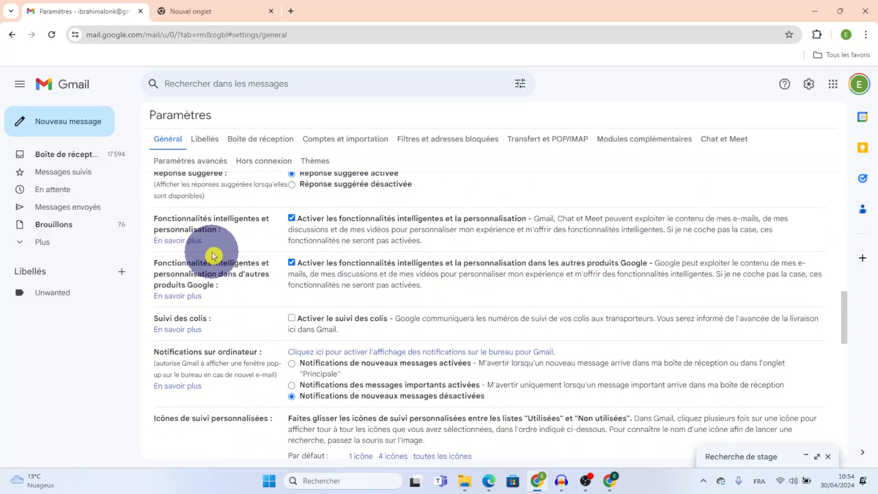
{"action": "scroll", "coordinate": [213, 256], "scroll_direction": "down", "scroll_amount": 4}
{"action": "scroll", "coordinate": [213, 251], "scroll_direction": "down", "scroll_amount": 6}
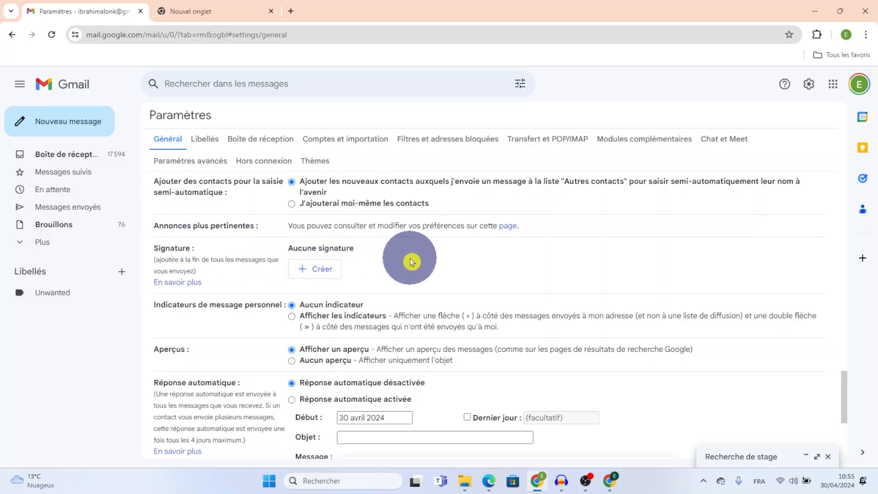
{"action": "left_click", "coordinate": [323, 273]}
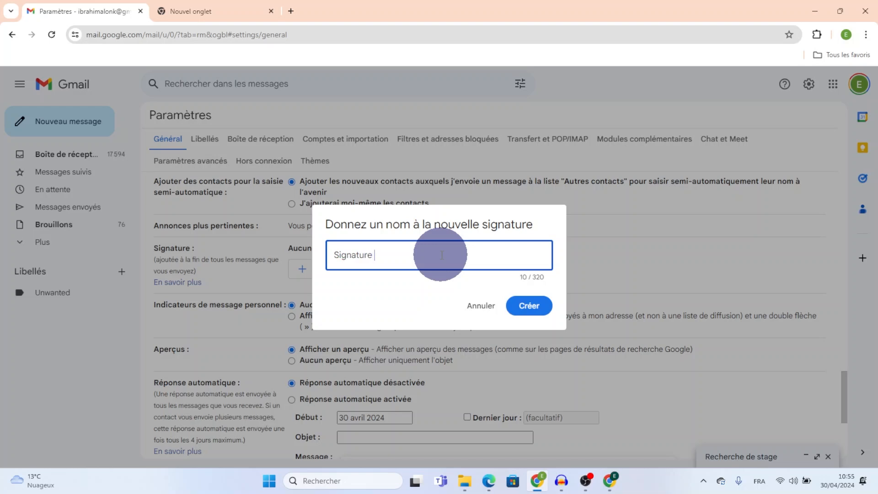
{"action": "left_click", "coordinate": [527, 306]}
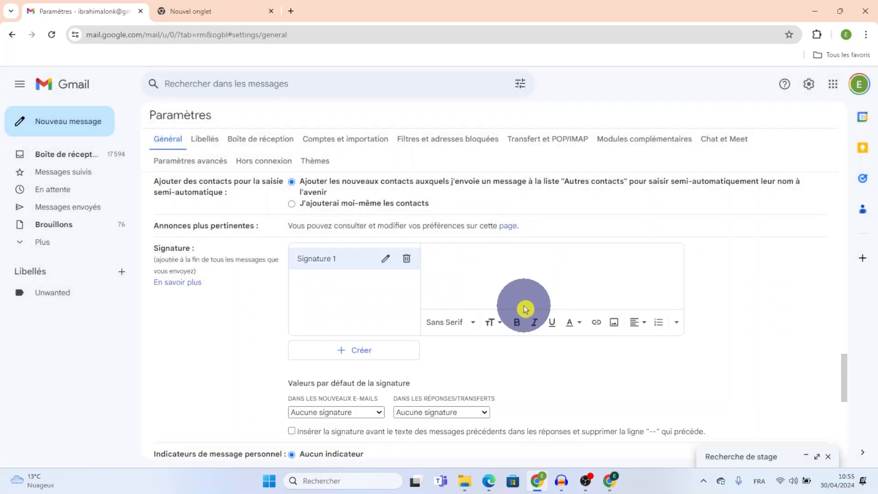
Step: Write the signature text with the owner's first name, "Youtubeur" and "WWW" on separate lines, ending with an empty line
{"action": "left_click", "coordinate": [506, 278]}
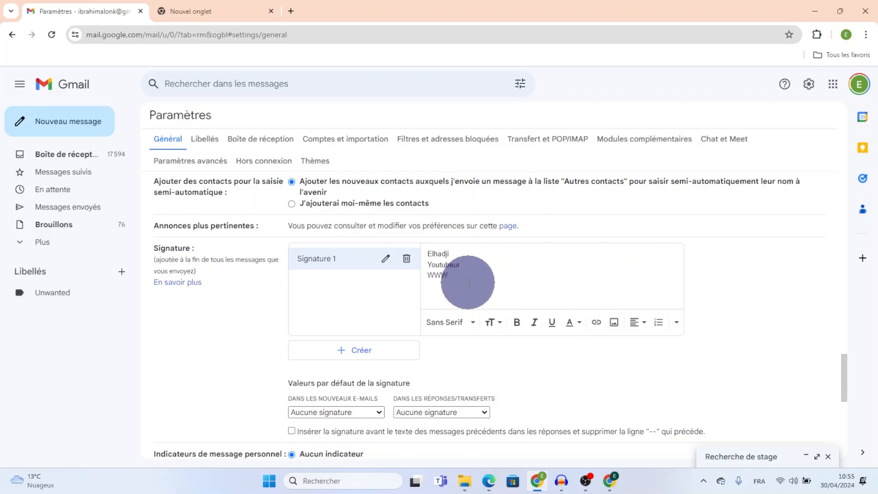
{"action": "left_click_drag", "start_coordinate": [456, 279], "coordinate": [426, 287]}
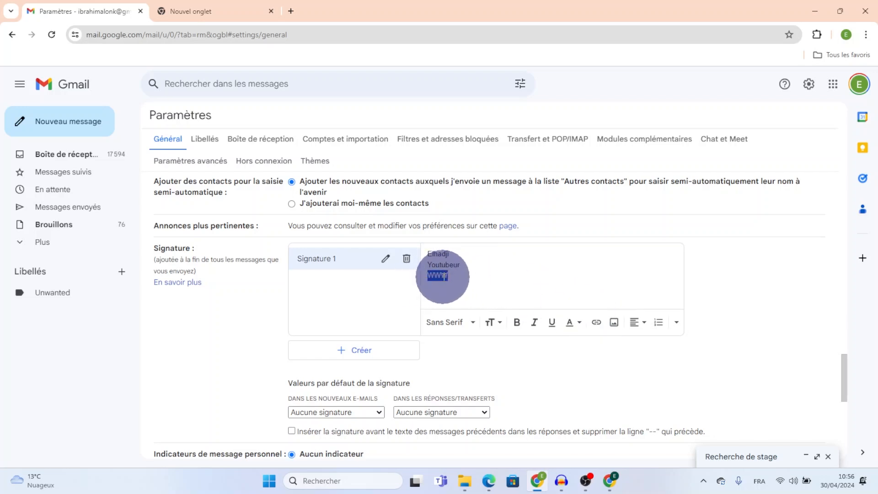
{"action": "left_click", "coordinate": [463, 277]}
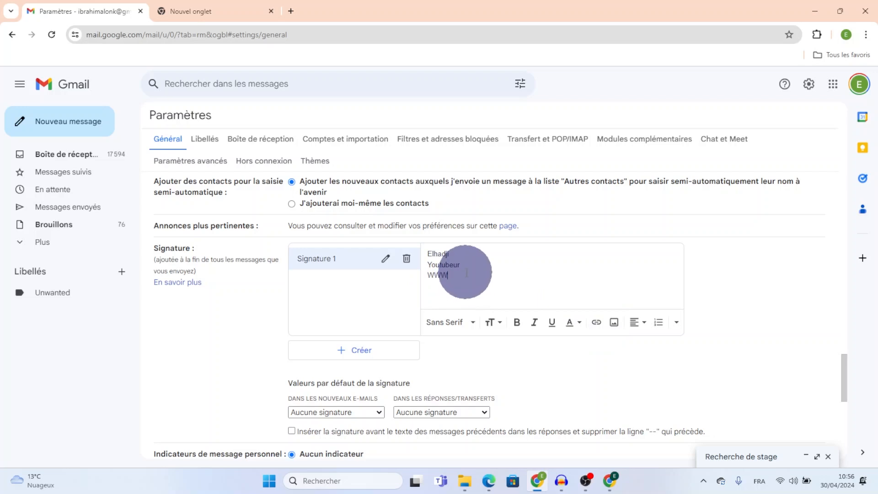
{"action": "key", "text": "Return"}
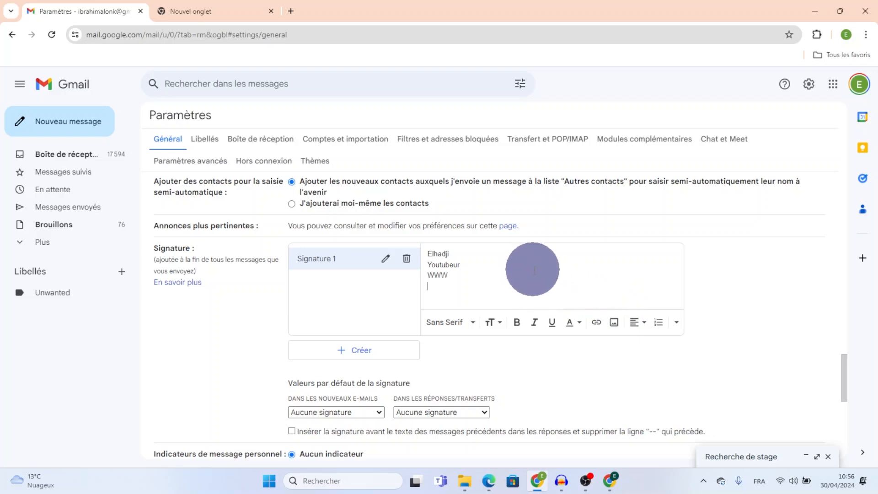
Step: Set Signature 1 as the default signature for new emails, keeping "Aucune signature" for replies and forwards
{"action": "scroll", "coordinate": [534, 270], "scroll_direction": "down", "scroll_amount": 3}
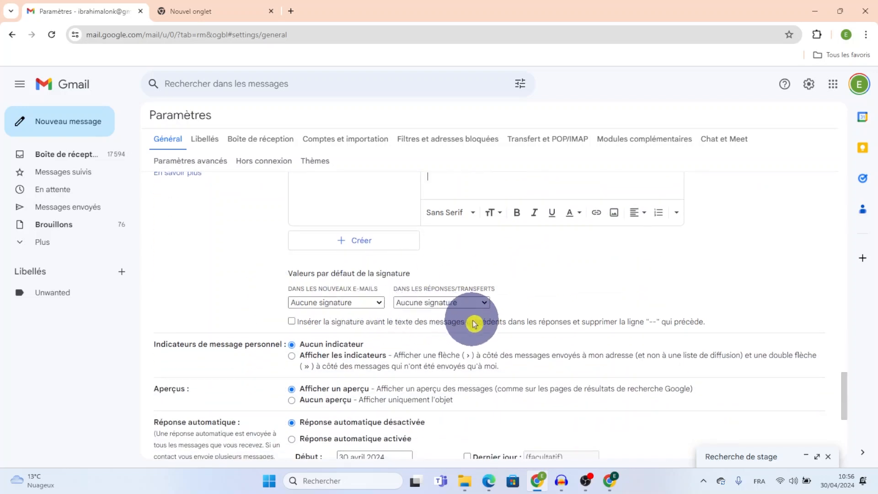
{"action": "left_click", "coordinate": [382, 305]}
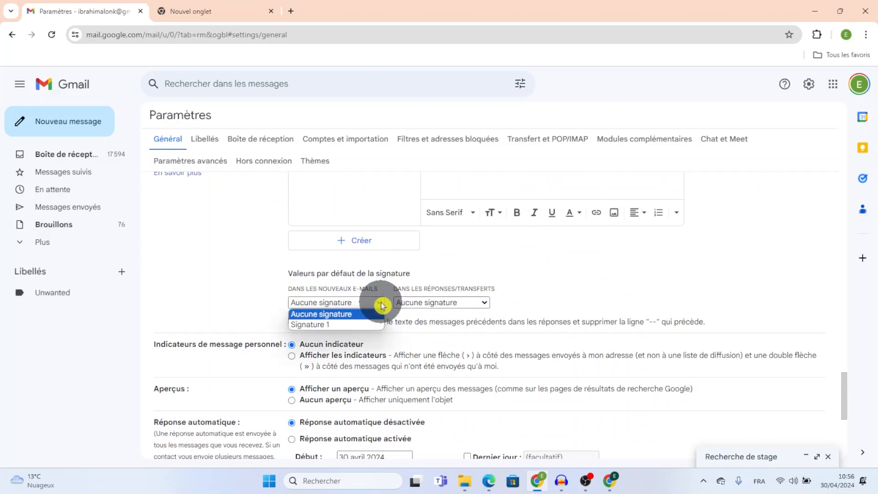
{"action": "left_click", "coordinate": [365, 324]}
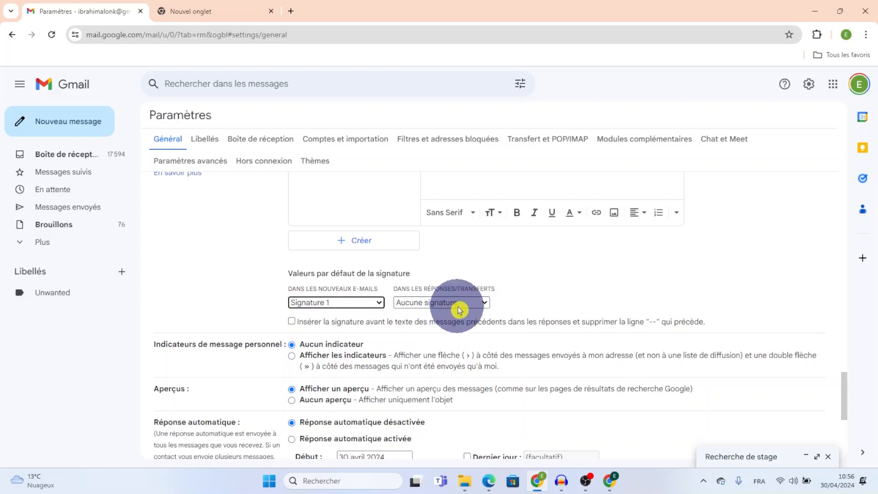
{"action": "left_click", "coordinate": [485, 306]}
{"action": "left_click", "coordinate": [485, 304]}
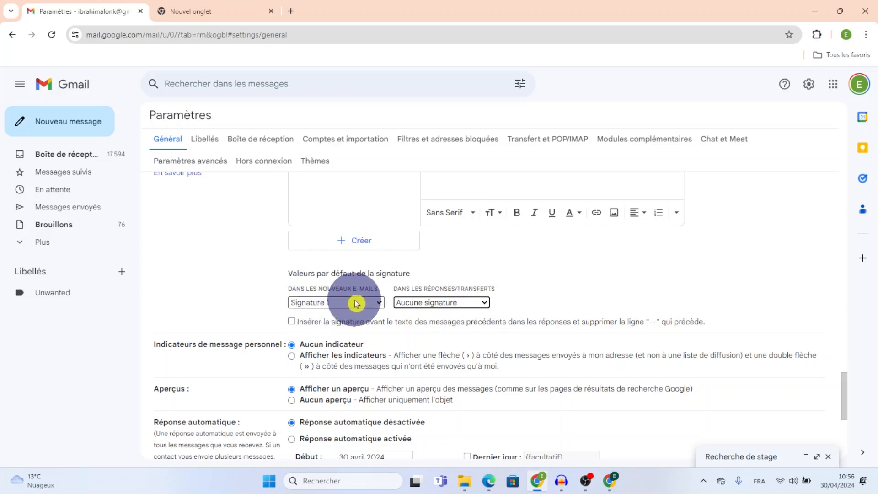
Step: Save the settings changes and open a new message to check the signature
{"action": "scroll", "coordinate": [363, 294], "scroll_direction": "down", "scroll_amount": 5}
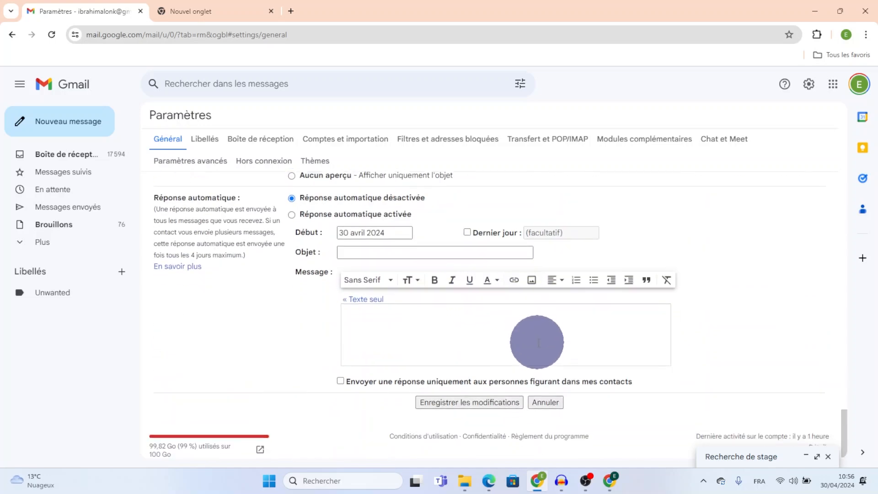
{"action": "left_click", "coordinate": [464, 396]}
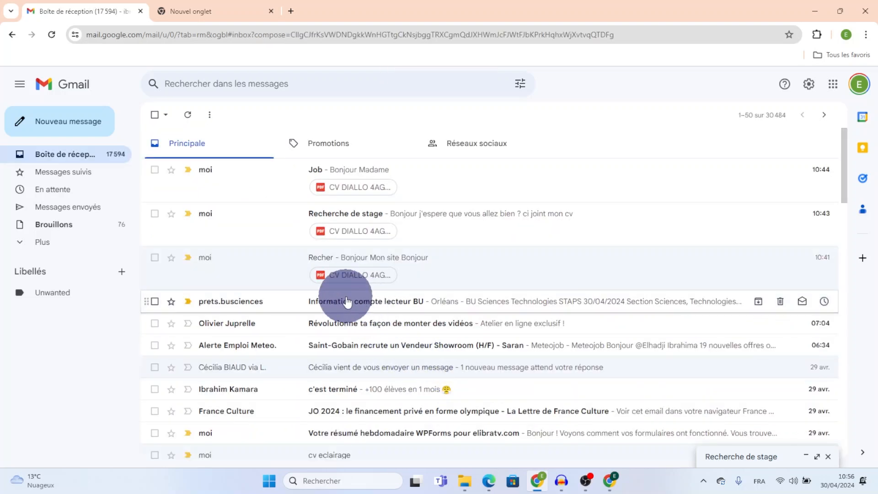
{"action": "left_click", "coordinate": [78, 131]}
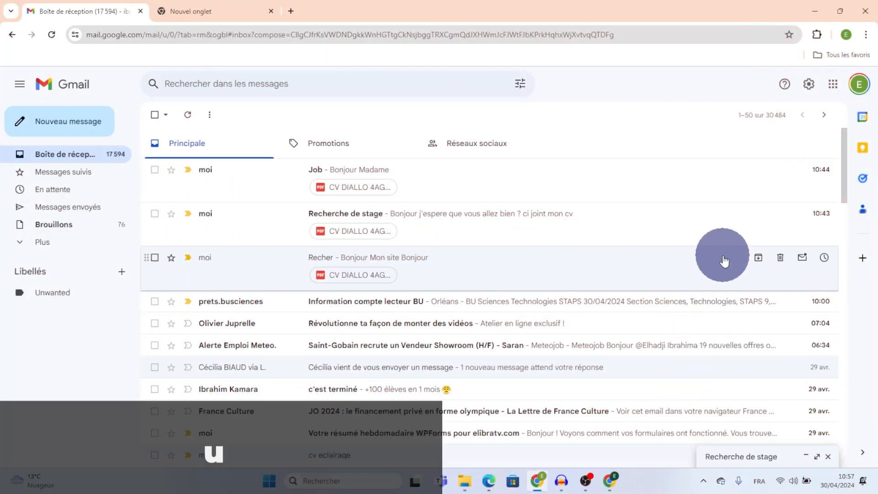
Step: Reopen the full mail settings and activate the automatic reply with a last day of 7 mai 2024
{"action": "left_click", "coordinate": [809, 85]}
{"action": "left_click", "coordinate": [780, 138]}
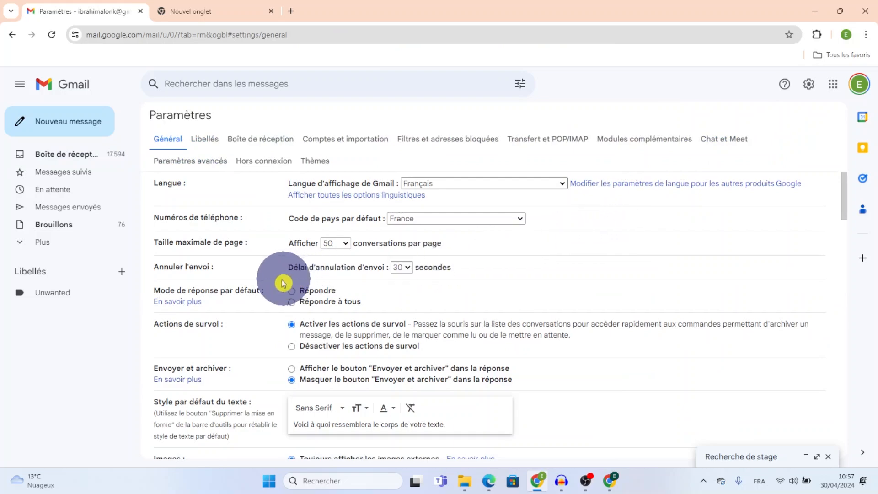
{"action": "scroll", "coordinate": [279, 286], "scroll_direction": "down", "scroll_amount": 4}
{"action": "scroll", "coordinate": [277, 288], "scroll_direction": "down", "scroll_amount": 10}
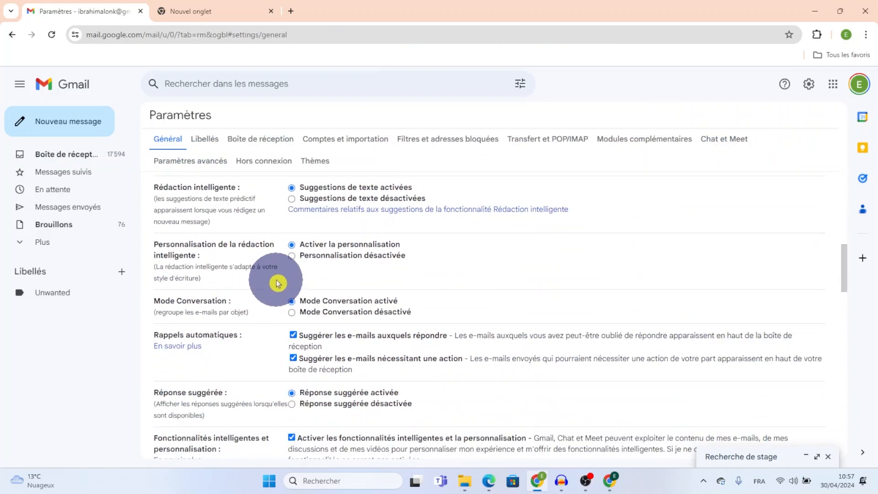
{"action": "scroll", "coordinate": [289, 274], "scroll_direction": "down", "scroll_amount": 11}
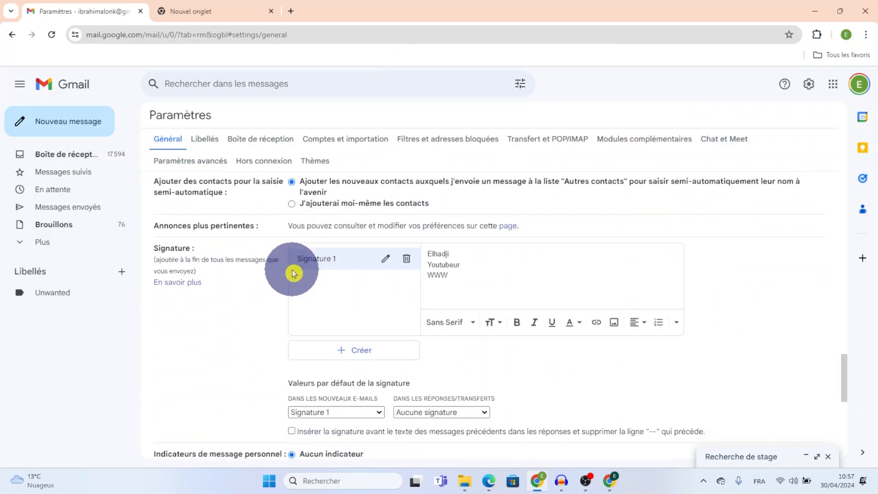
{"action": "scroll", "coordinate": [294, 273], "scroll_direction": "up", "scroll_amount": 3}
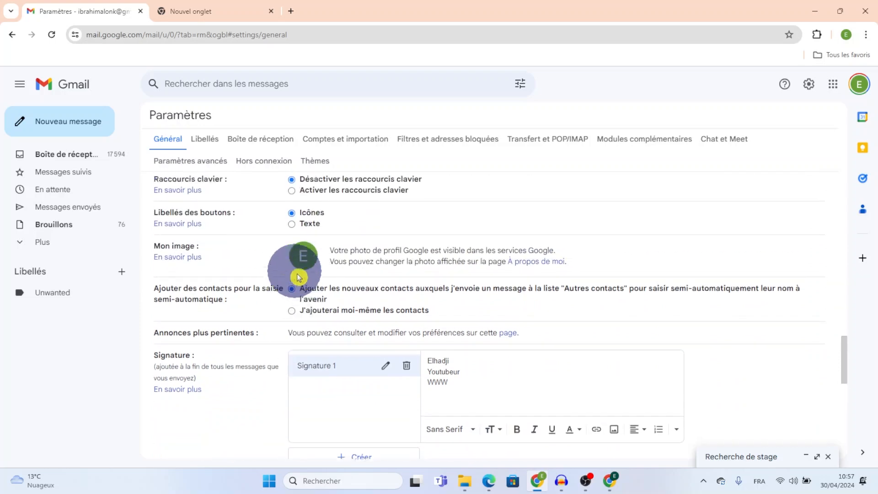
{"action": "scroll", "coordinate": [314, 289], "scroll_direction": "down", "scroll_amount": 10}
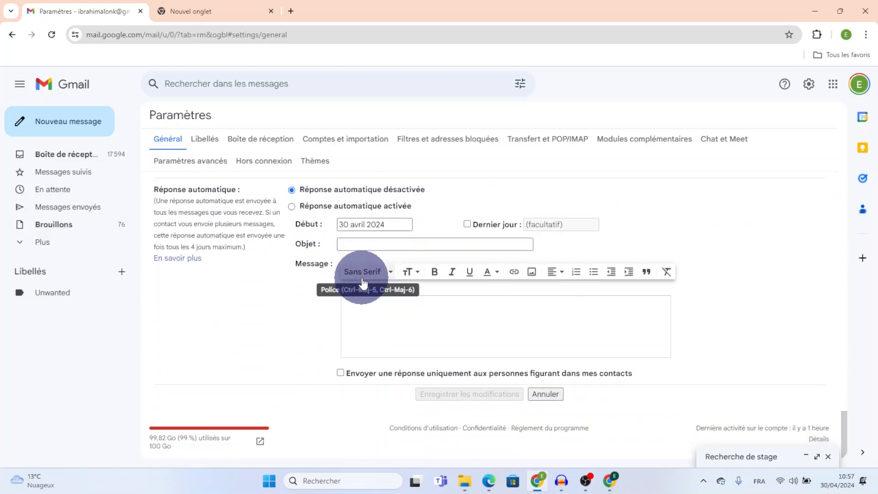
{"action": "scroll", "coordinate": [349, 281], "scroll_direction": "up", "scroll_amount": 1}
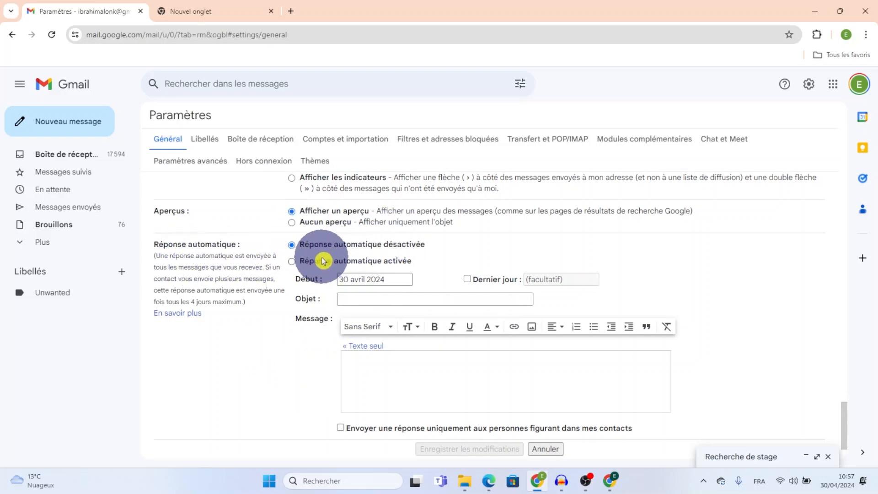
{"action": "left_click", "coordinate": [292, 264]}
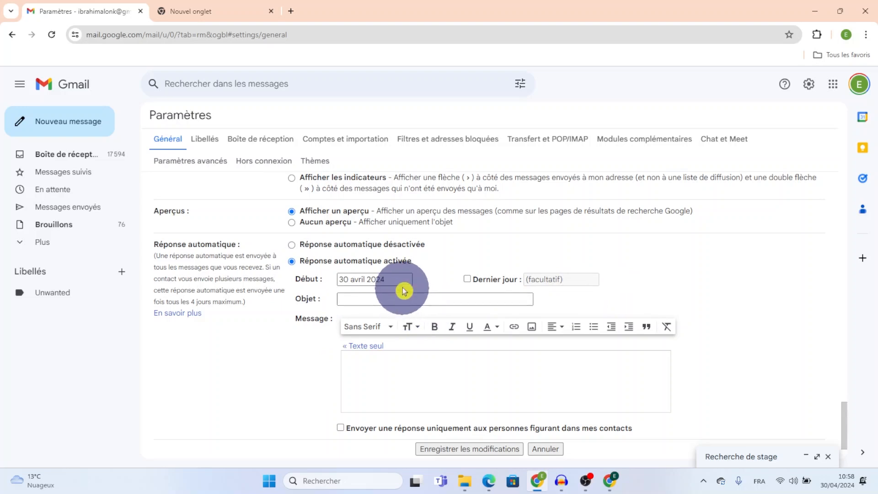
{"action": "left_click", "coordinate": [468, 281]}
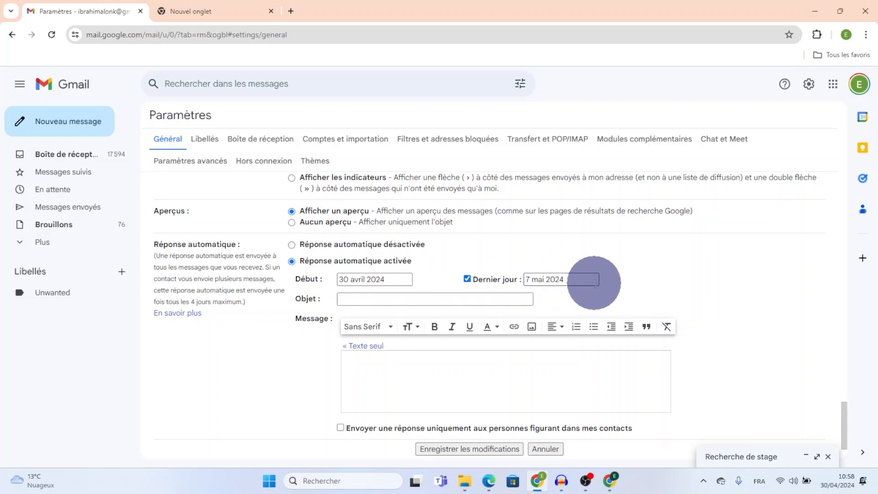
Step: Give the automatic reply the subject "En voyage" and the message "Bonjour ke suis indisponible", and save the settings changes
{"action": "left_click", "coordinate": [400, 298]}
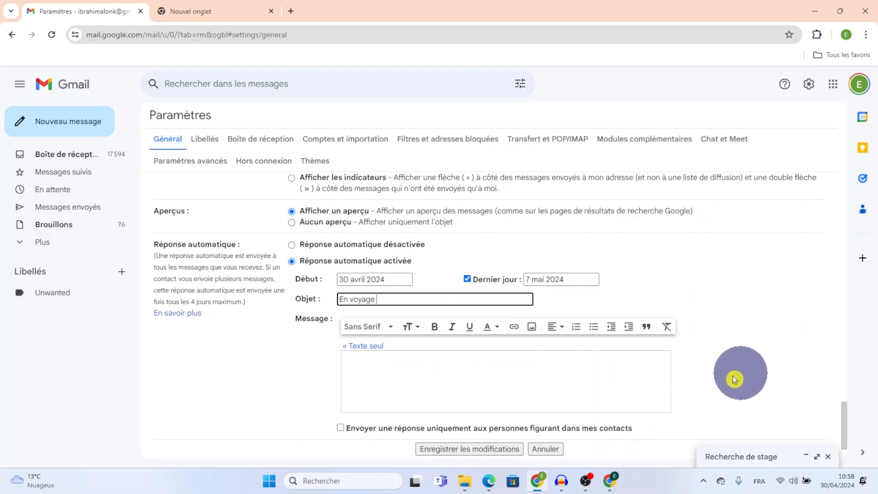
{"action": "left_click", "coordinate": [201, 362]}
{"action": "left_click", "coordinate": [392, 380]}
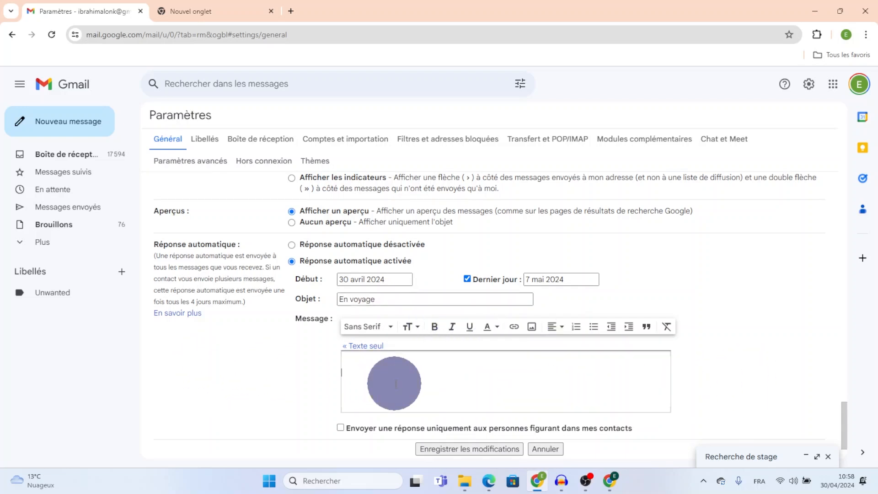
{"action": "left_click", "coordinate": [395, 363]}
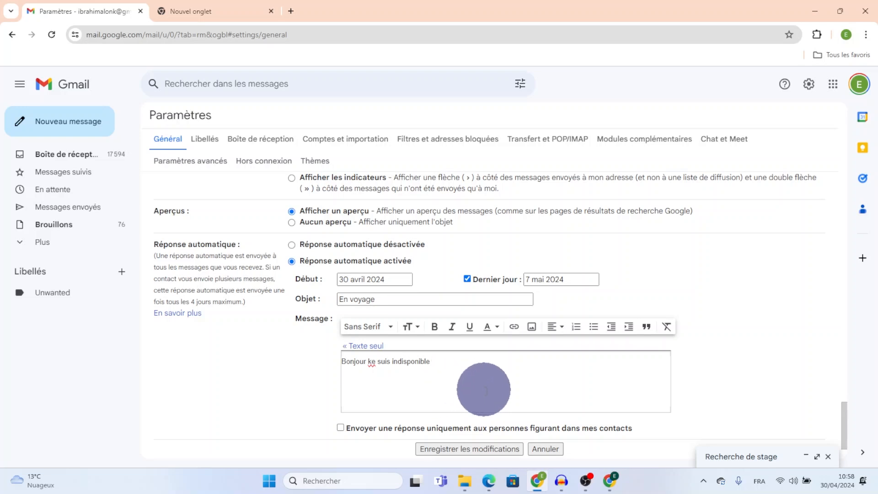
{"action": "scroll", "coordinate": [485, 391], "scroll_direction": "down", "scroll_amount": 2}
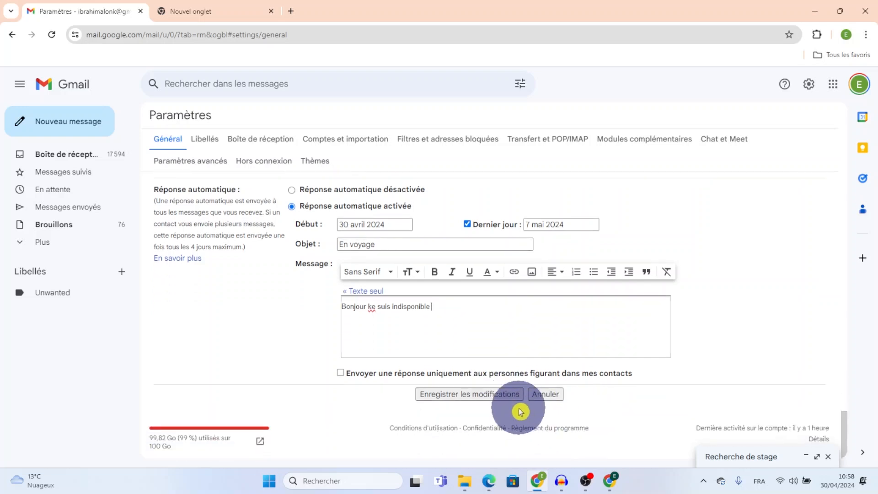
{"action": "left_click", "coordinate": [481, 394]}
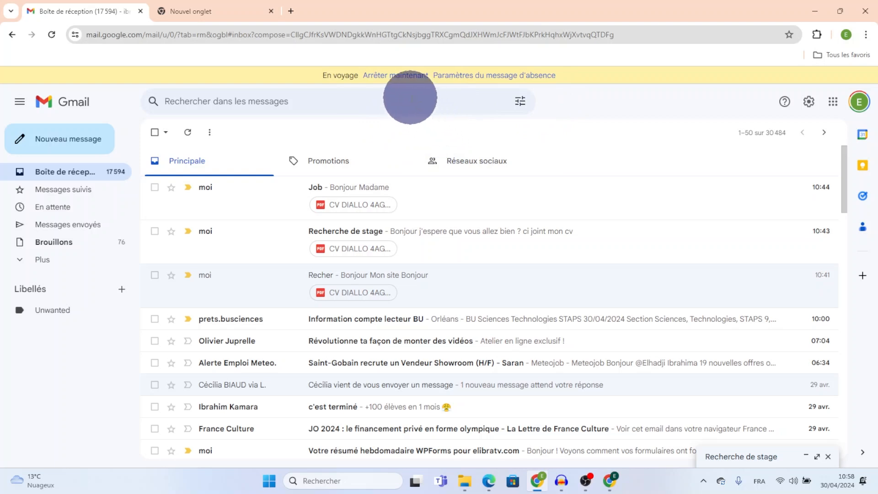
Step: Stop the "En voyage" automatic reply from the inbox banner and expand the full list of mail folders
{"action": "left_click", "coordinate": [401, 76]}
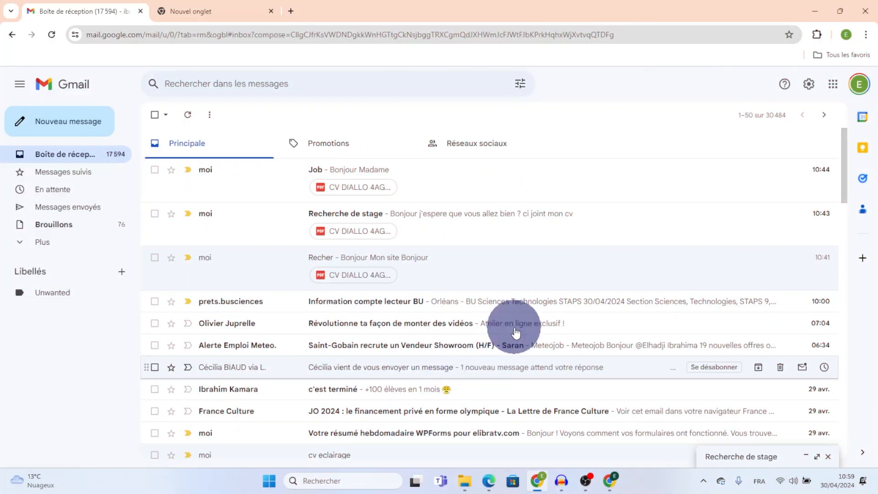
{"action": "scroll", "coordinate": [508, 326], "scroll_direction": "down", "scroll_amount": 6}
{"action": "scroll", "coordinate": [471, 314], "scroll_direction": "up", "scroll_amount": 6}
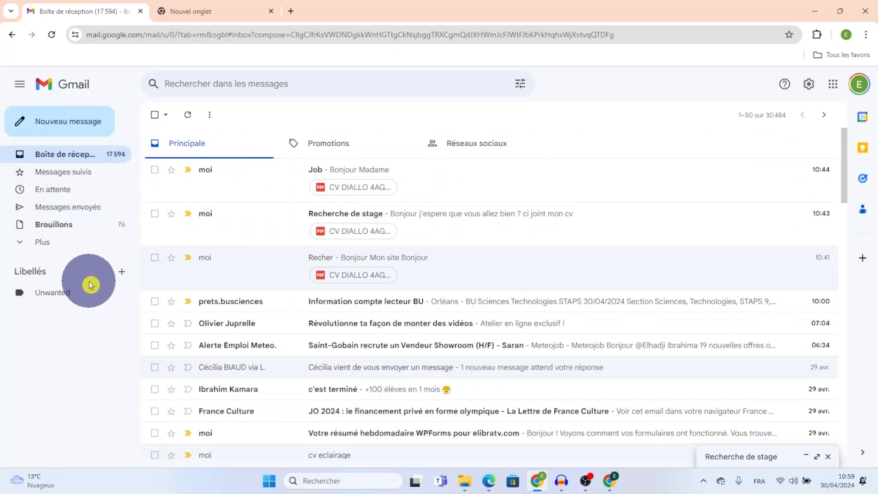
{"action": "left_click", "coordinate": [43, 242]}
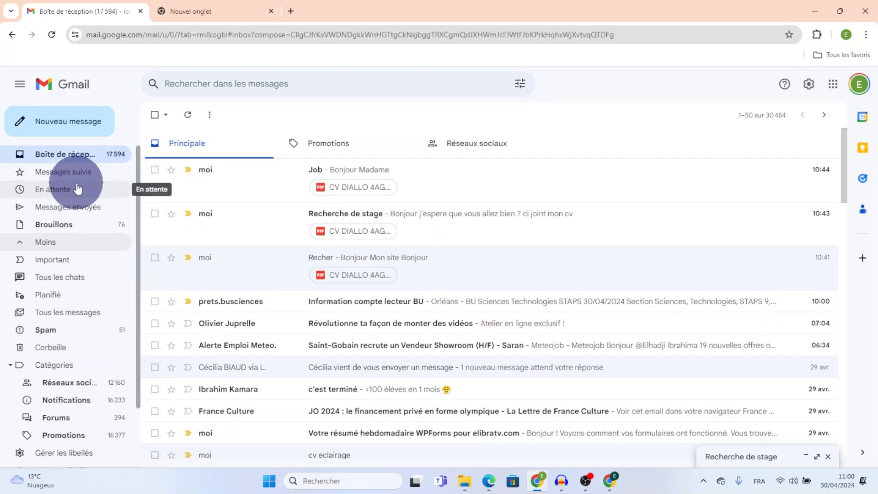
Step: Star the "Saint-Gobain recrute un Vendeur Showroom" email in the inbox, check it under Messages suivis and return to the inbox
{"action": "scroll", "coordinate": [458, 275], "scroll_direction": "down", "scroll_amount": 9}
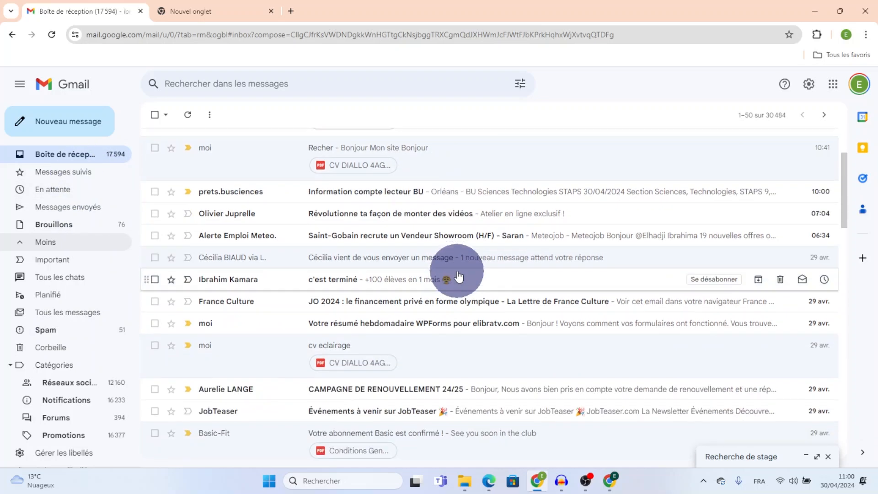
{"action": "scroll", "coordinate": [459, 323], "scroll_direction": "up", "scroll_amount": 10}
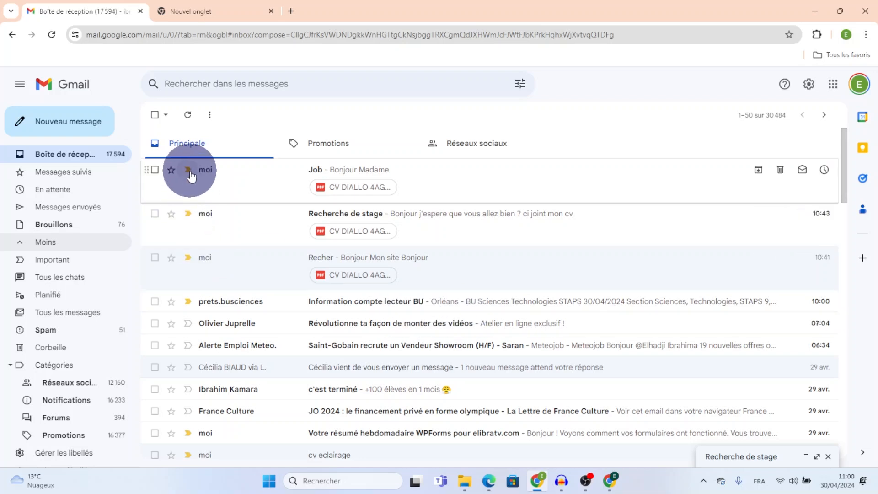
{"action": "scroll", "coordinate": [191, 245], "scroll_direction": "down", "scroll_amount": 3}
{"action": "scroll", "coordinate": [206, 274], "scroll_direction": "up", "scroll_amount": 1}
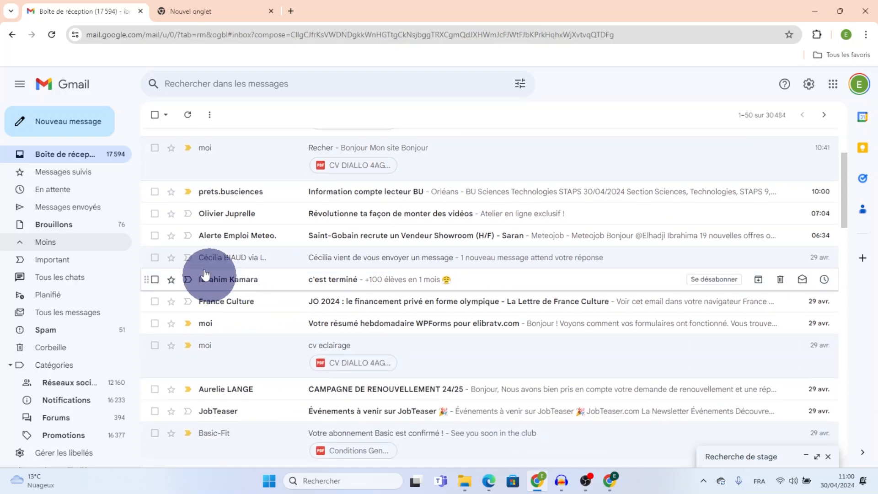
{"action": "left_click", "coordinate": [172, 237]}
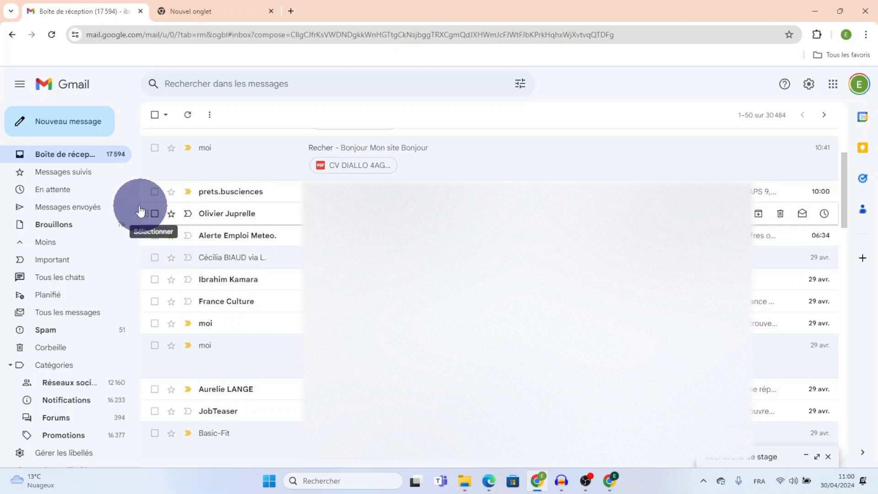
{"action": "left_click", "coordinate": [80, 177]}
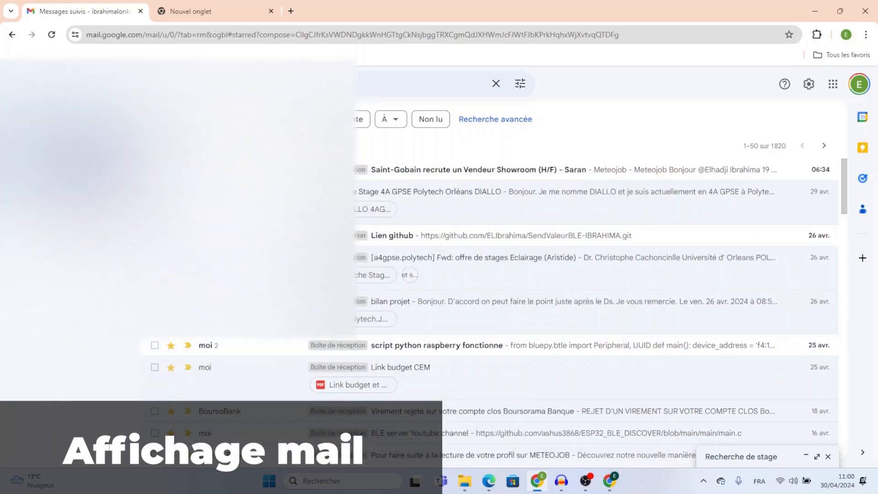
{"action": "left_click", "coordinate": [62, 154]}
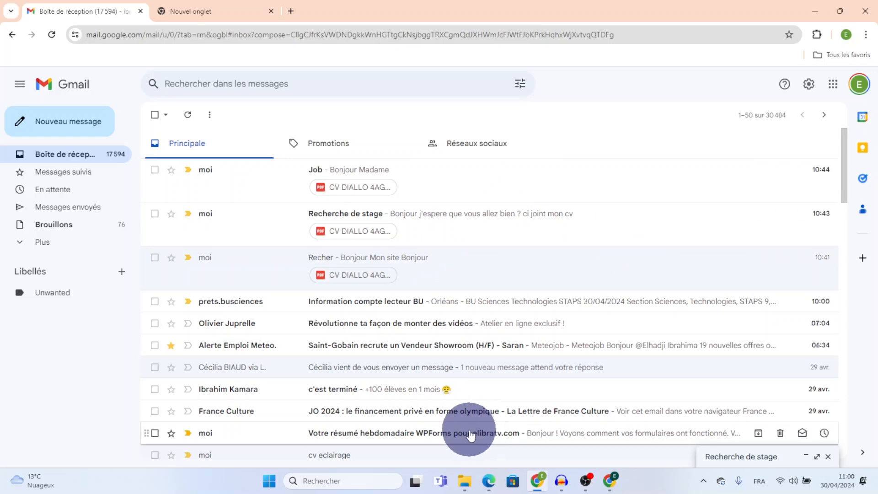
Step: Try the inbox type "Non lus d'abord" in the quick settings and restore the type "Par défaut"
{"action": "left_click", "coordinate": [808, 86]}
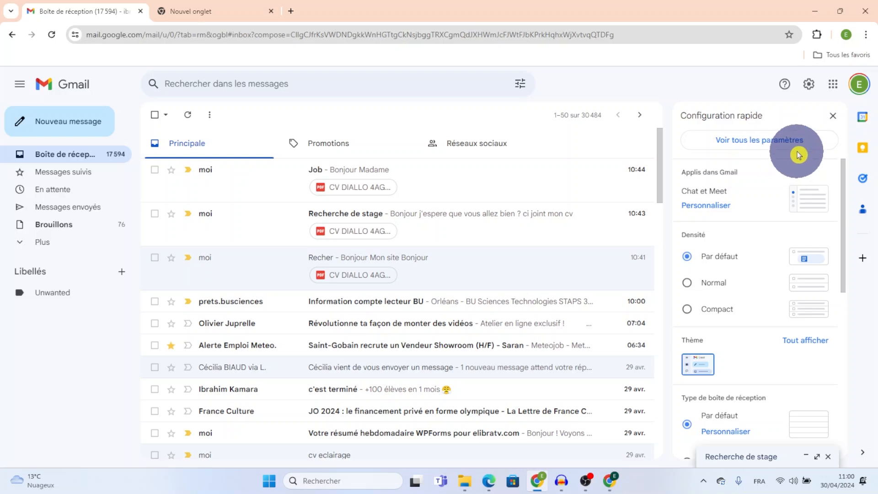
{"action": "scroll", "coordinate": [772, 223], "scroll_direction": "down", "scroll_amount": 5}
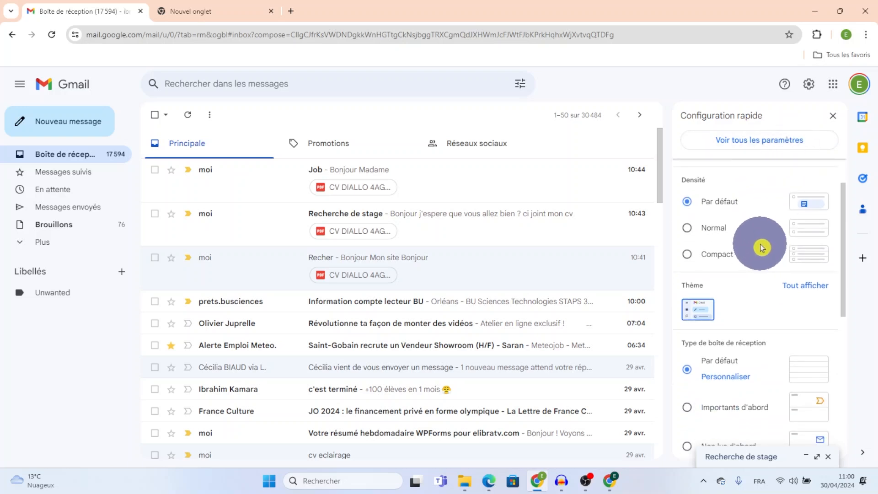
{"action": "scroll", "coordinate": [763, 250], "scroll_direction": "down", "scroll_amount": 2}
{"action": "scroll", "coordinate": [769, 256], "scroll_direction": "up", "scroll_amount": 2}
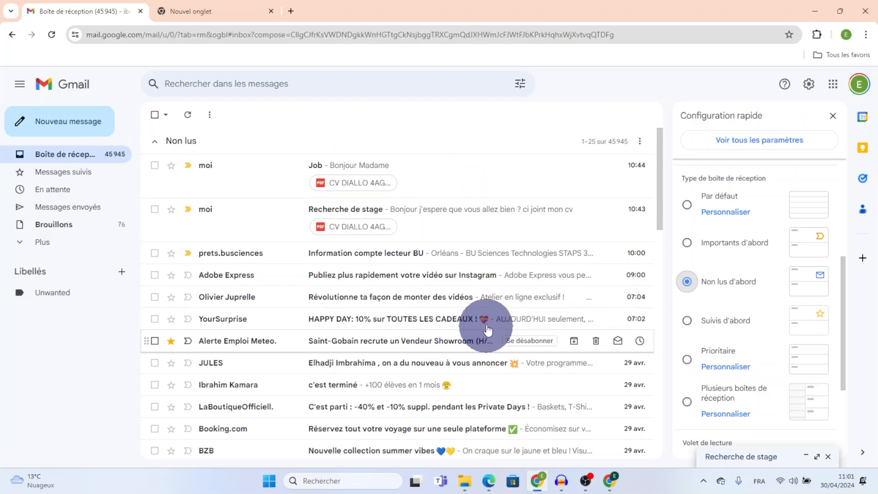
{"action": "left_click", "coordinate": [687, 204]}
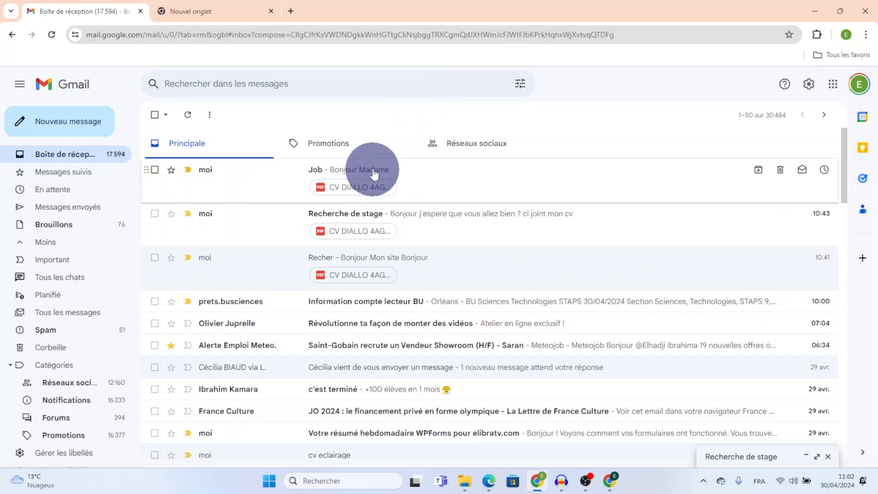
Step: Search the messages for a contact's first name and clear the search to return to the inbox
{"action": "left_click", "coordinate": [323, 94]}
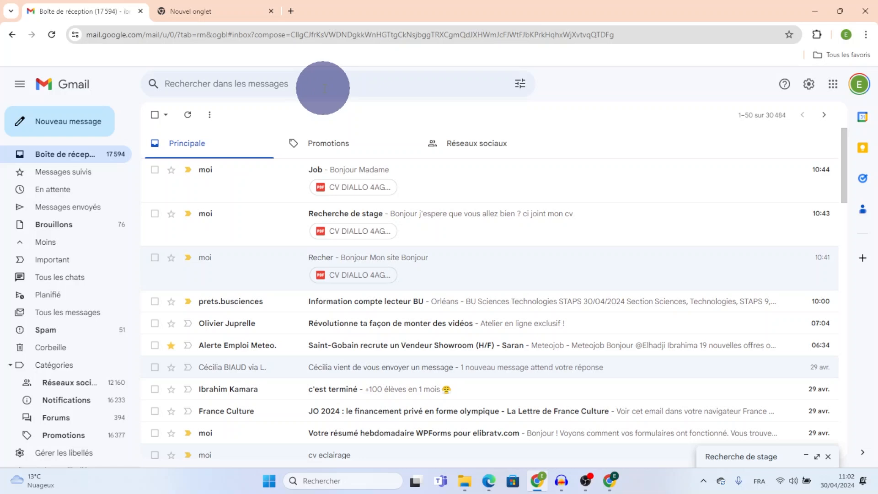
{"action": "left_click", "coordinate": [324, 89]}
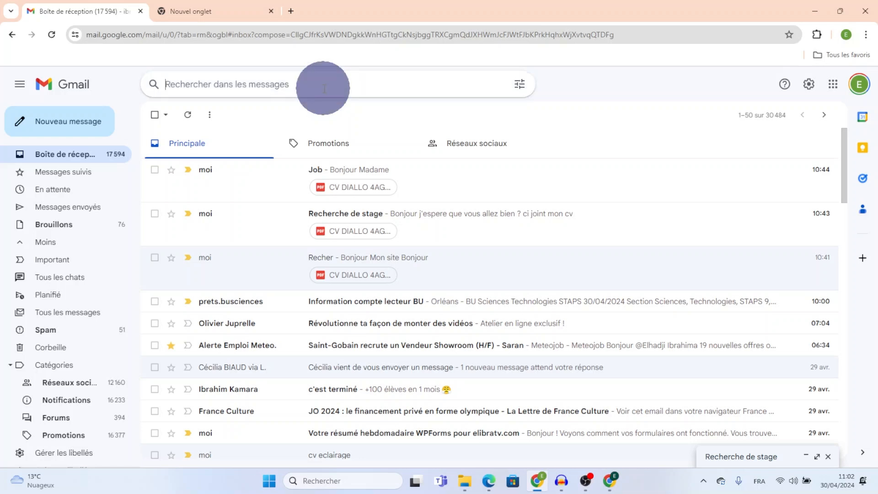
{"action": "type", "text": "Aly"}
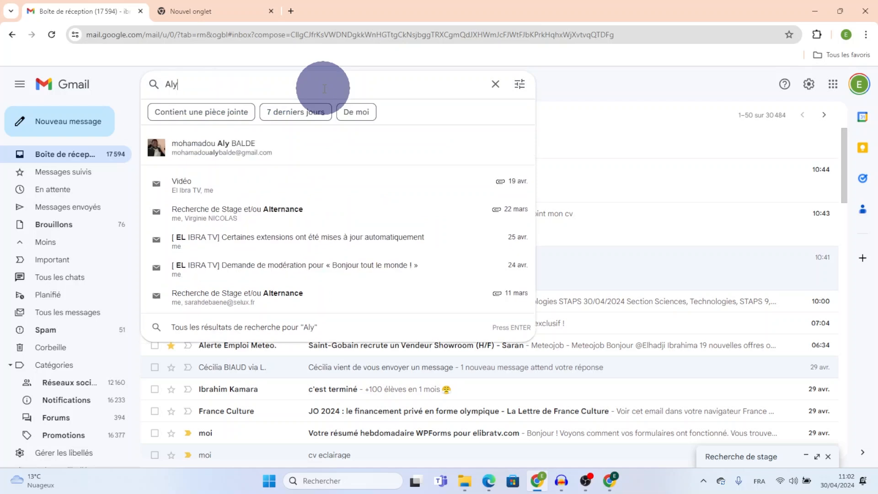
{"action": "left_click", "coordinate": [259, 158]}
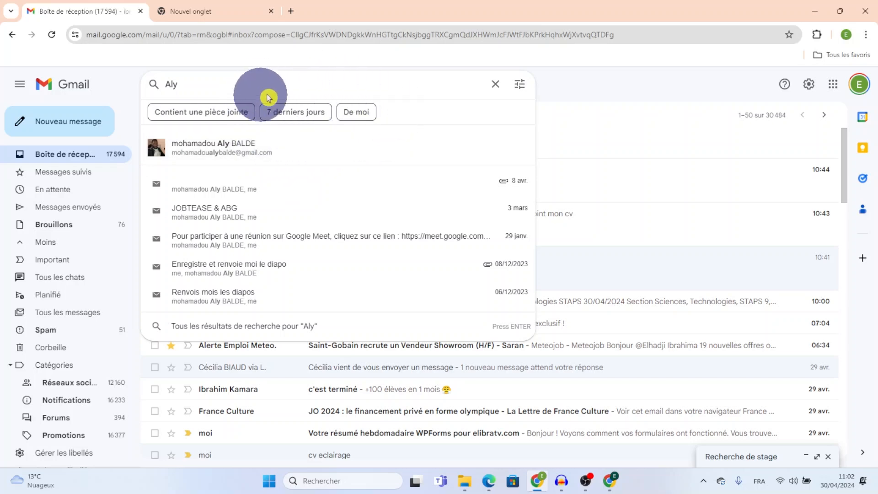
{"action": "key", "text": "BackSpace"}
{"action": "key", "text": "BackSpace"}
{"action": "key", "text": "BackSpace"}
{"action": "left_click", "coordinate": [594, 120]}
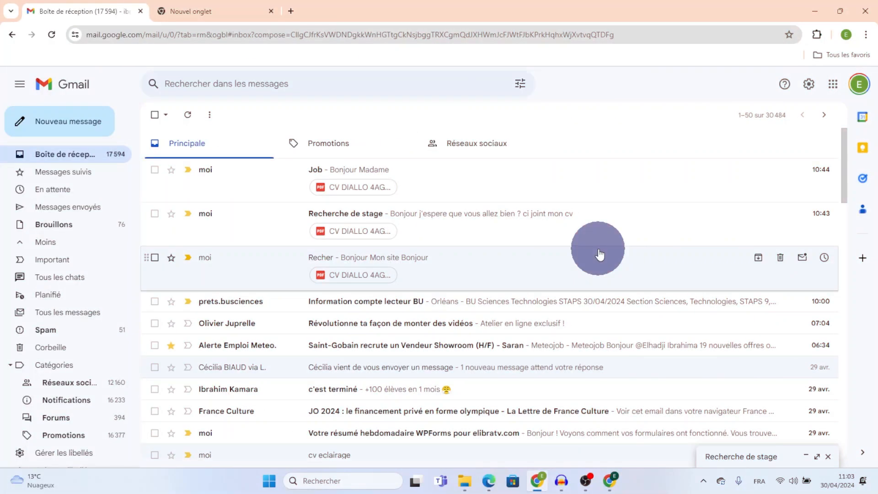